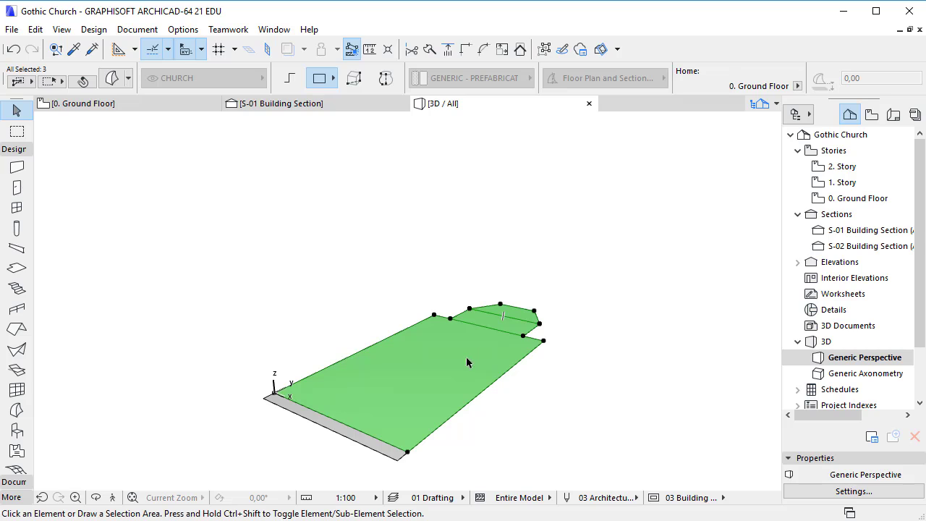
- Extrude the three selected church footprint faces upward by 950 and clear the selection
click(443, 387)
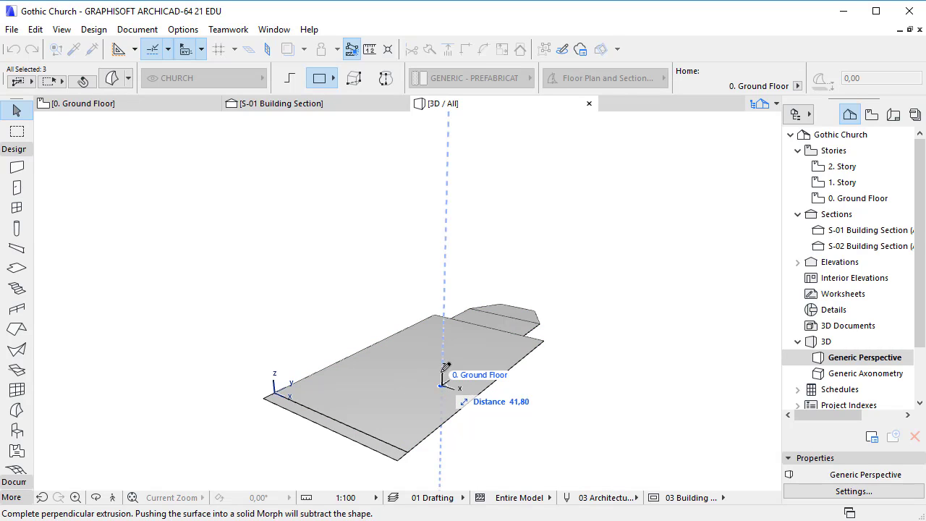
key(Tab)
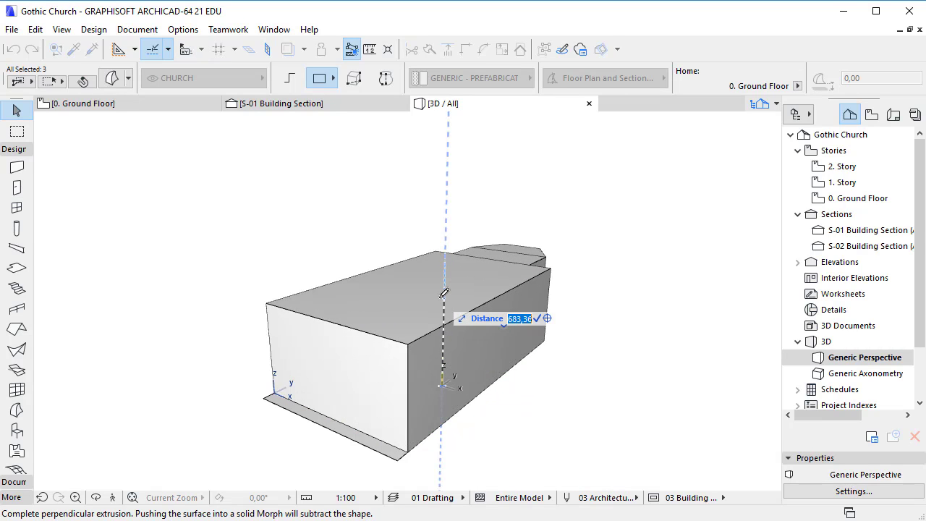
text(950)
key(Return)
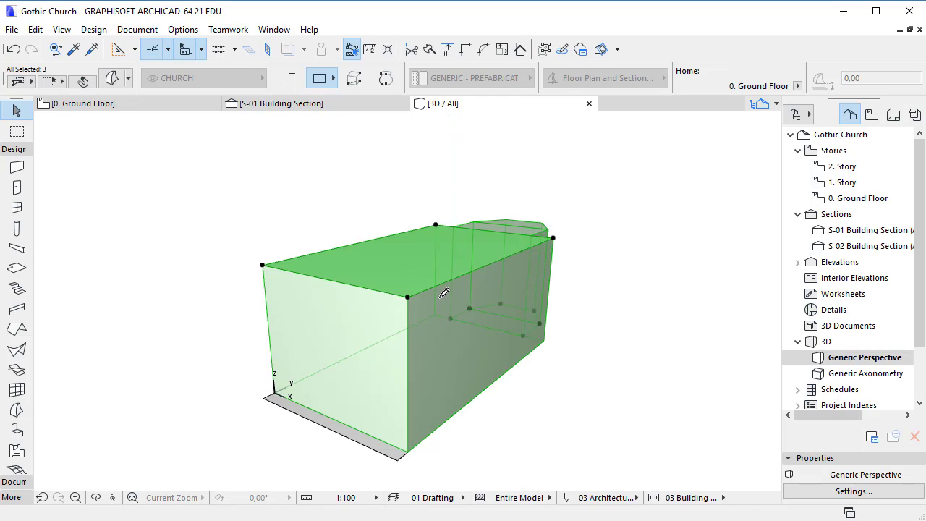
click(395, 212)
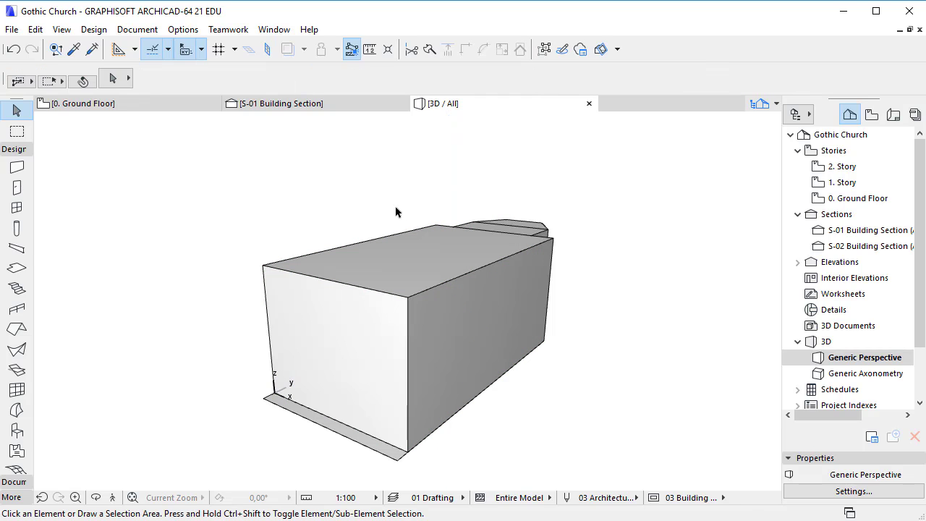
- Extrude the narrow façade strip at the front of the nave upward by 990 and clear the selection
click(382, 447)
click(382, 449)
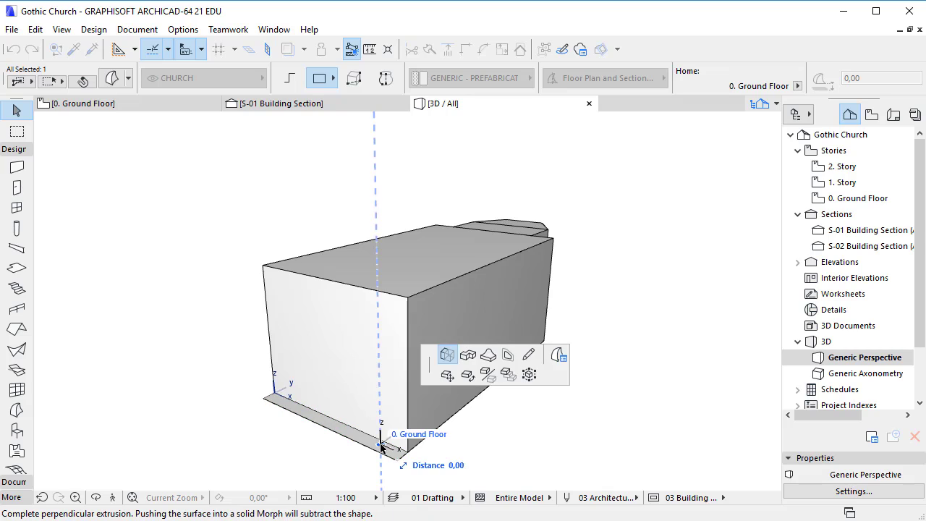
key(Tab)
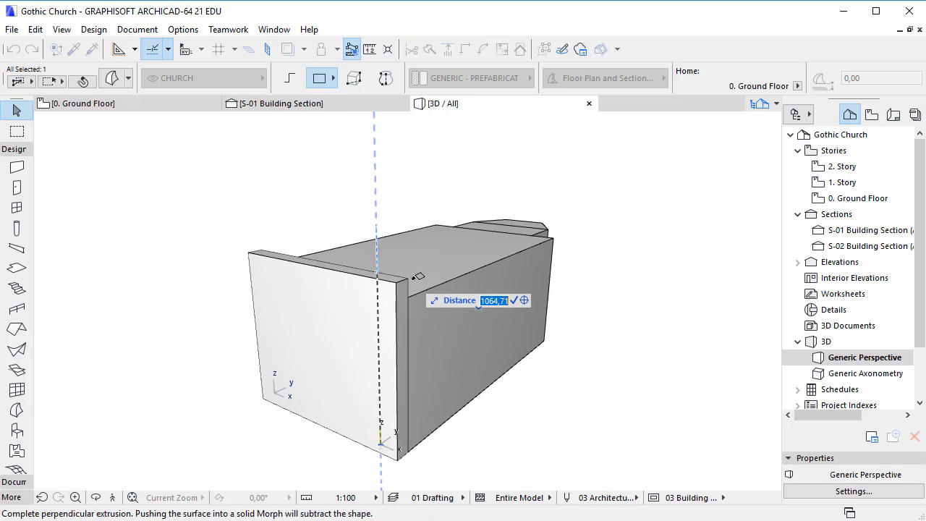
text(990)
key(Return)
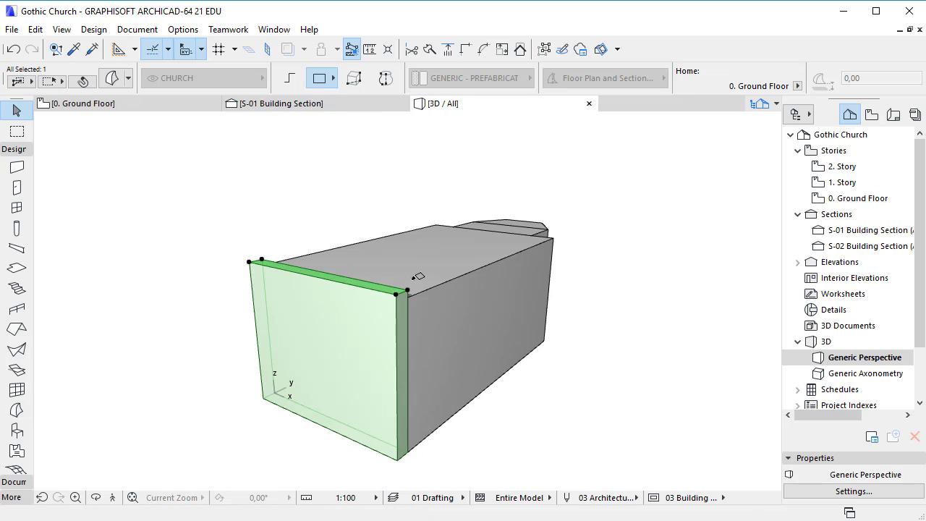
click(345, 151)
- Draw a 100-long edge across the top face of the front wall, joining the midpoints of its two long edges
scroll(289, 246, up, 3)
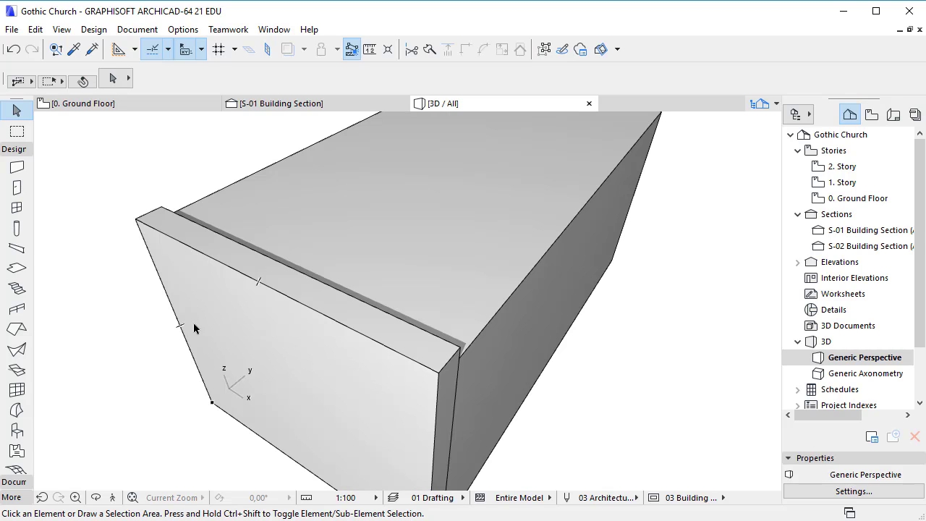
click(260, 285)
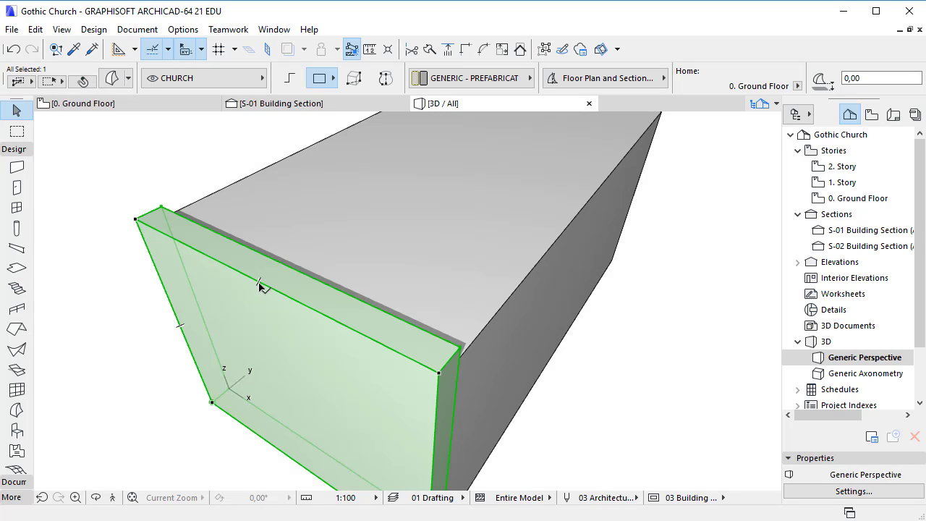
click(260, 285)
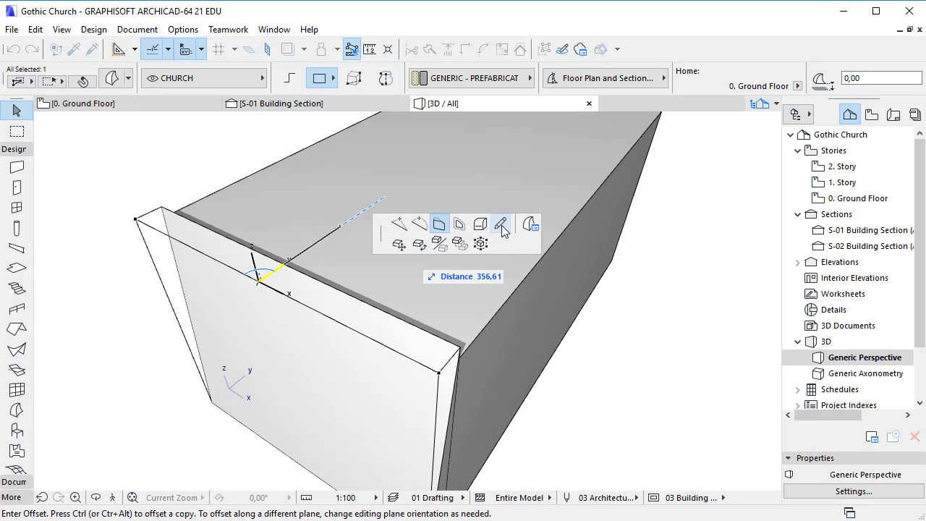
click(501, 225)
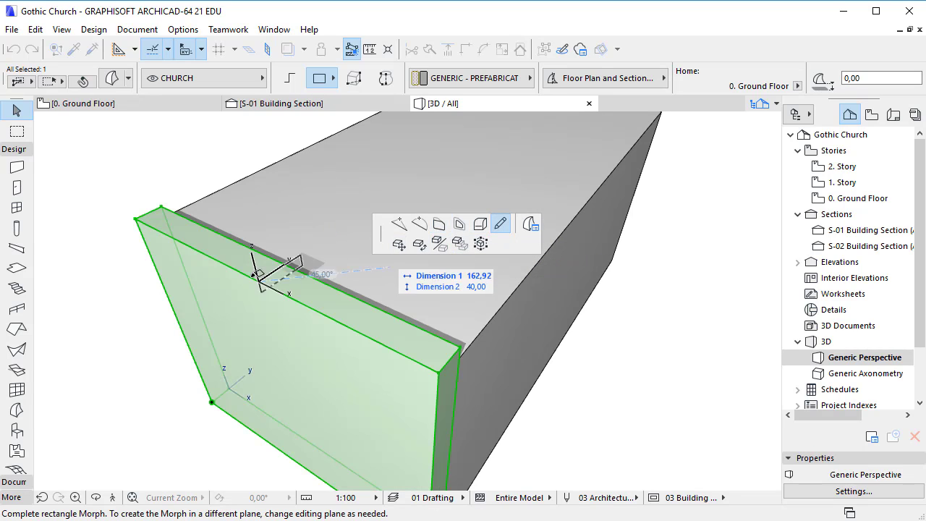
click(296, 84)
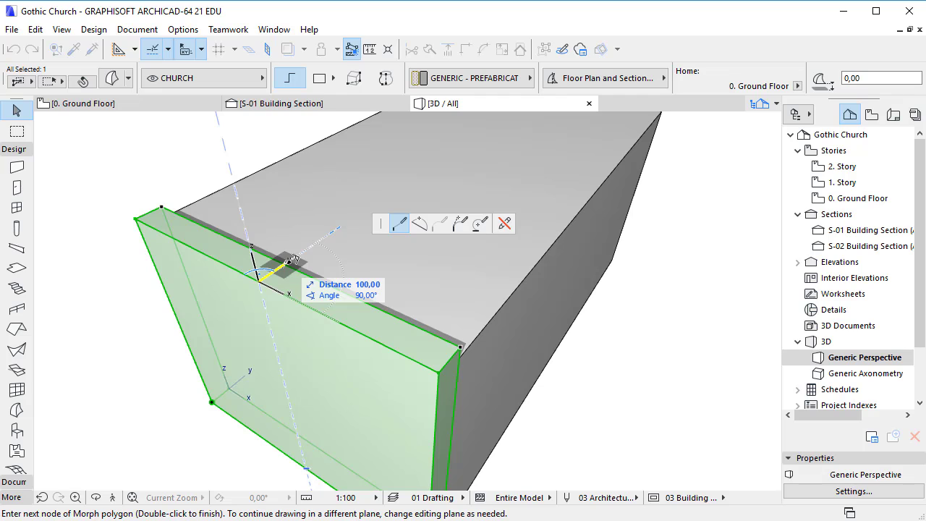
double_click(288, 262)
key(Escape)
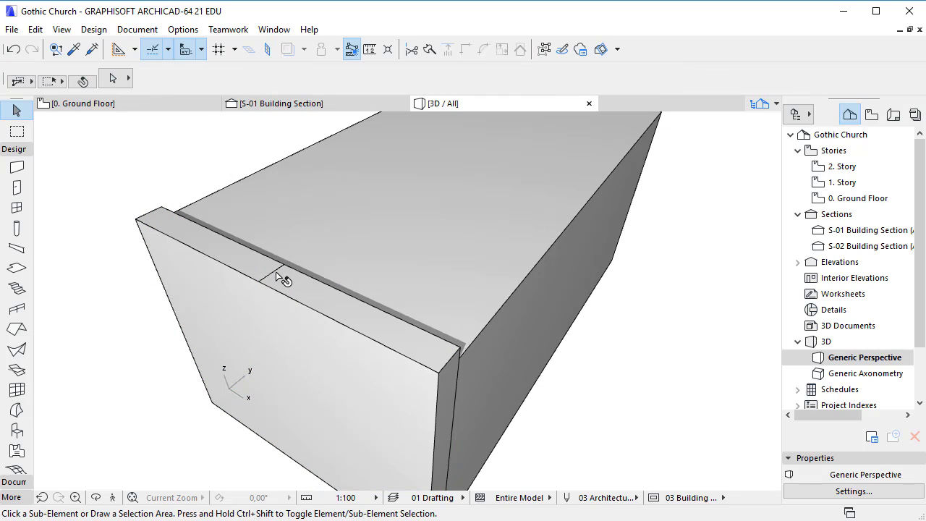
- Offset the new middle edge of the front wall vertically upward by 720 to form a gable, then deselect it
click(276, 273)
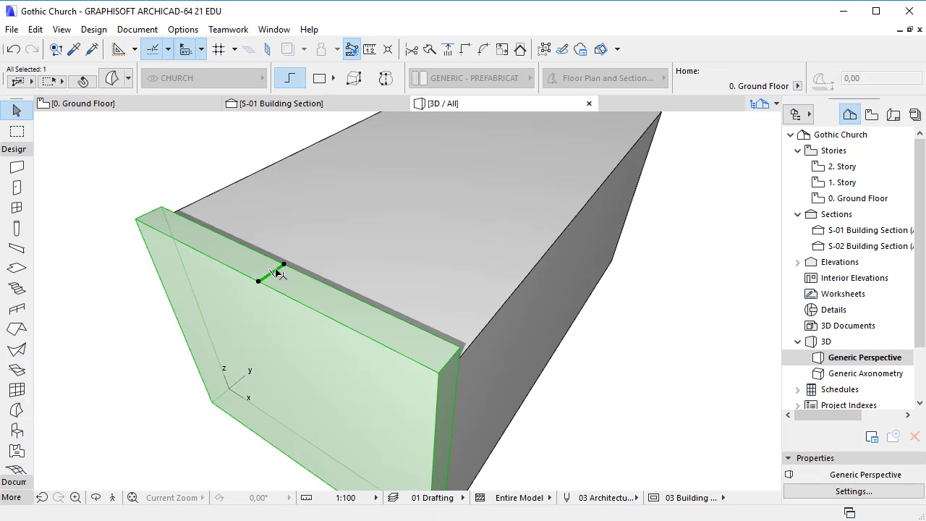
click(277, 273)
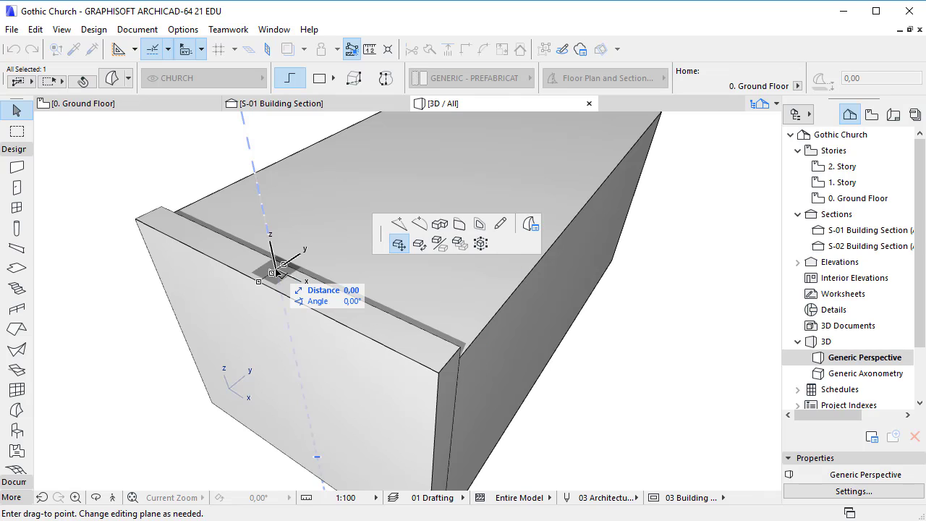
click(460, 230)
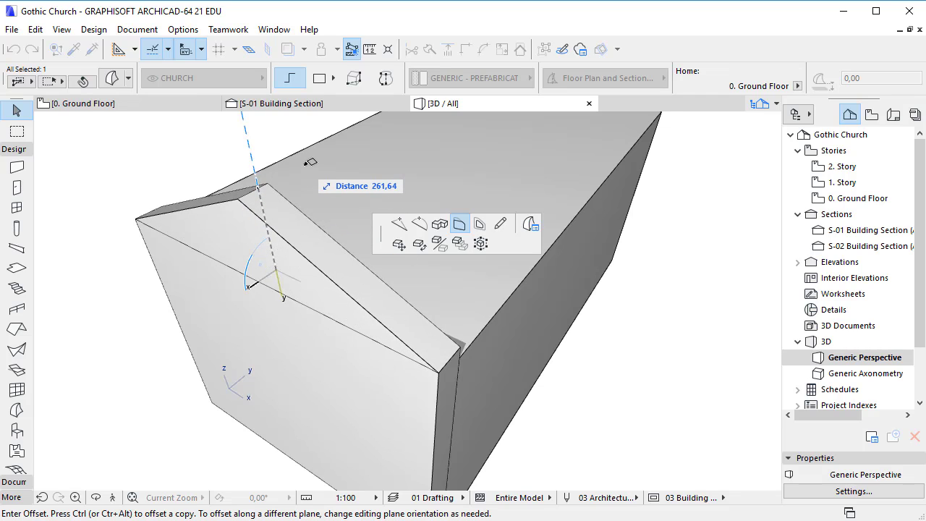
key(Tab)
text(7)
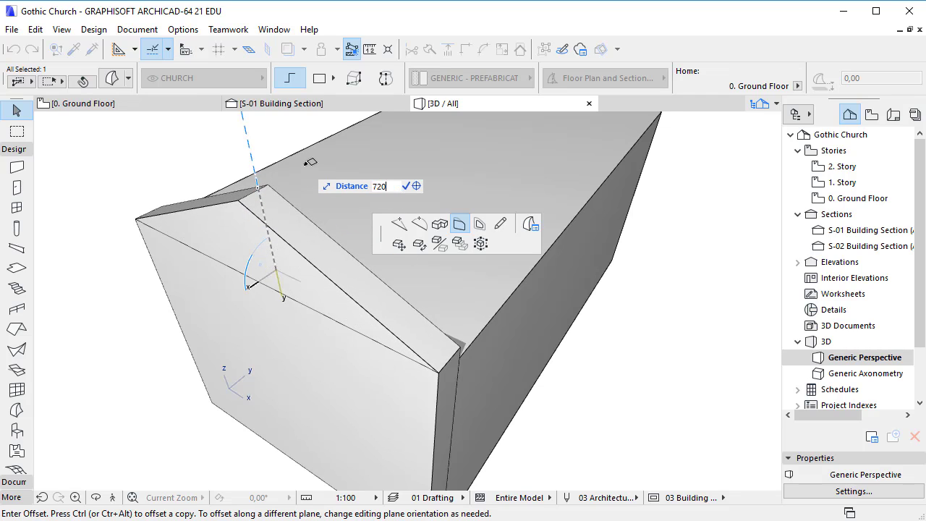
key(Return)
scroll(316, 409, down, 5)
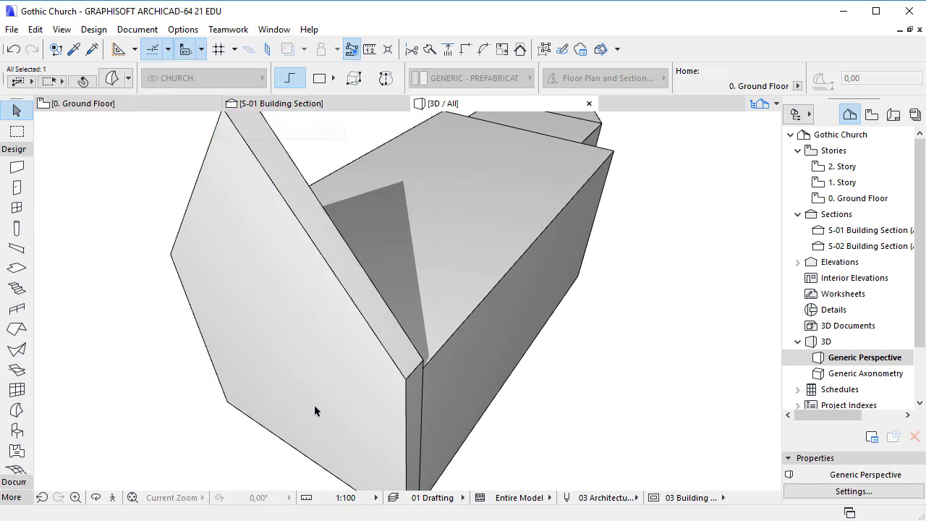
middle_drag(321, 417, 323, 389)
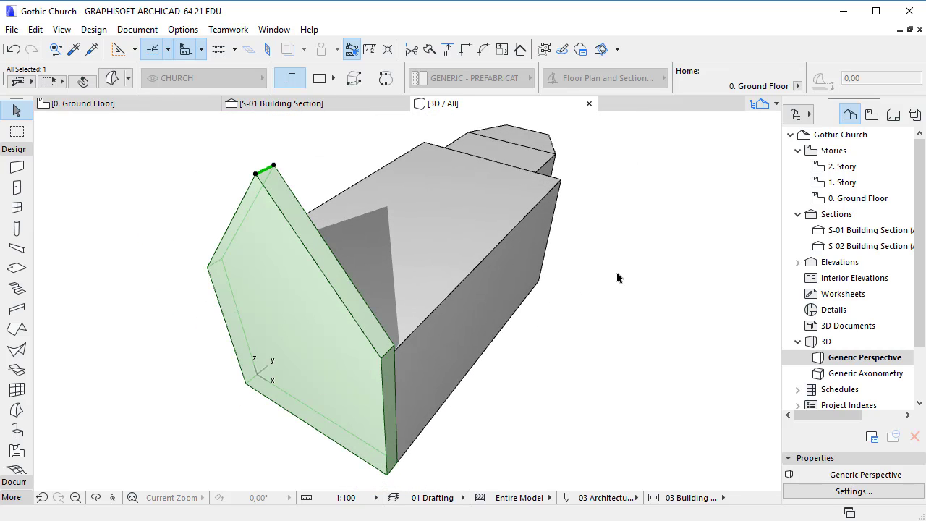
key(Escape)
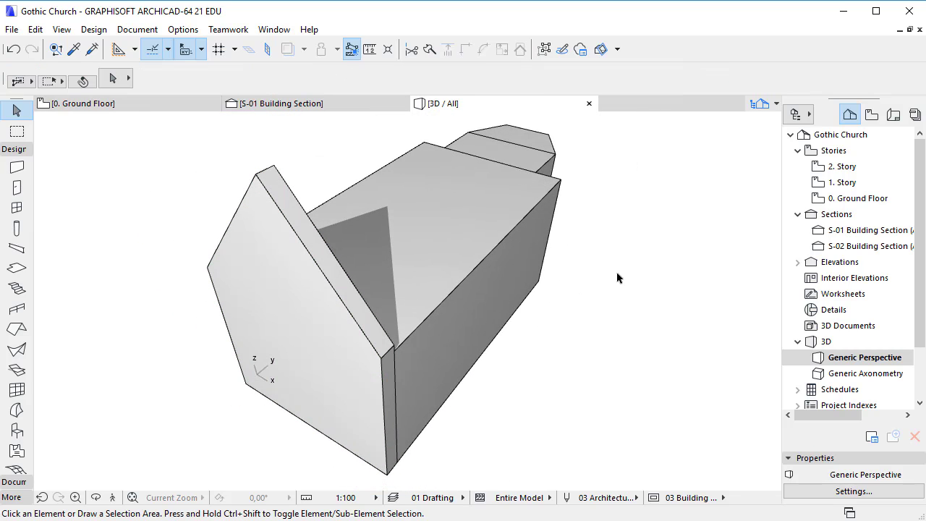
- Offset a copy of the nave's long upper edge to the middle of its top face as a ridge line
shift+middle_drag(617, 278, 418, 345)
click(418, 346)
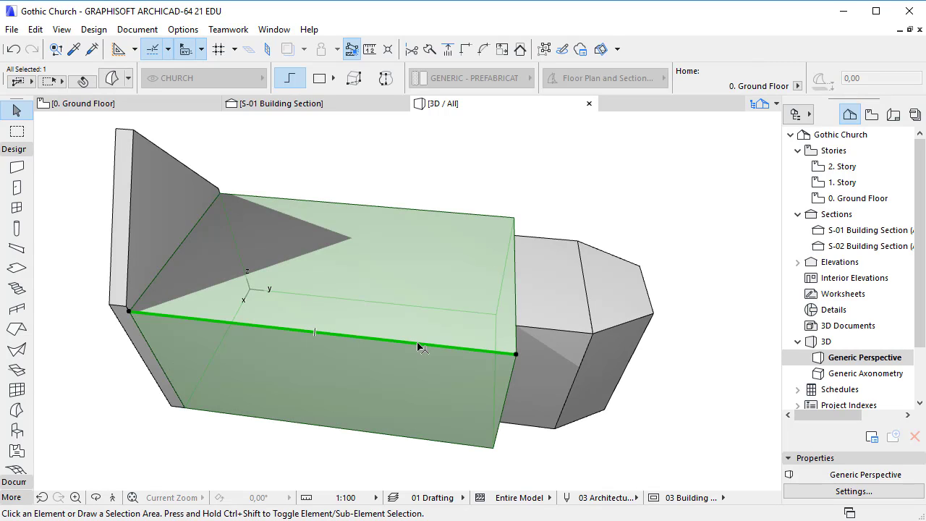
click(418, 345)
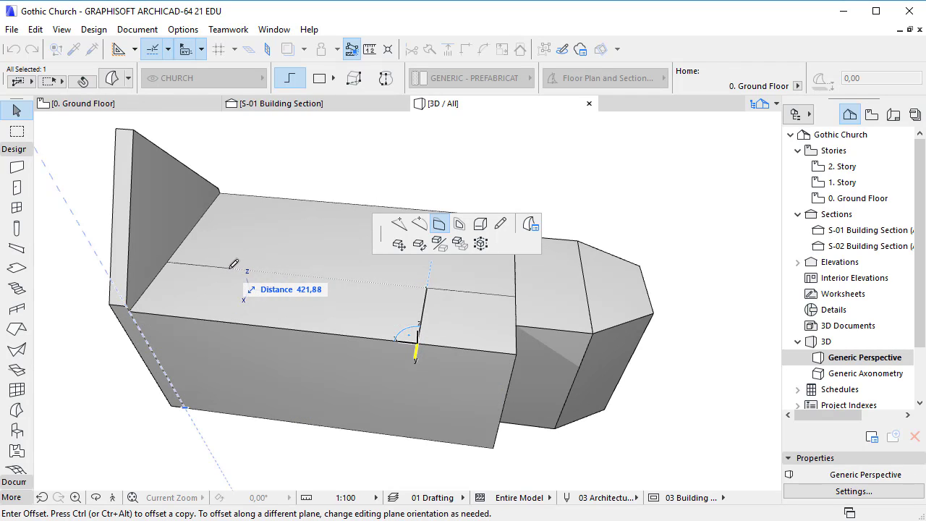
click(187, 250)
key(Escape)
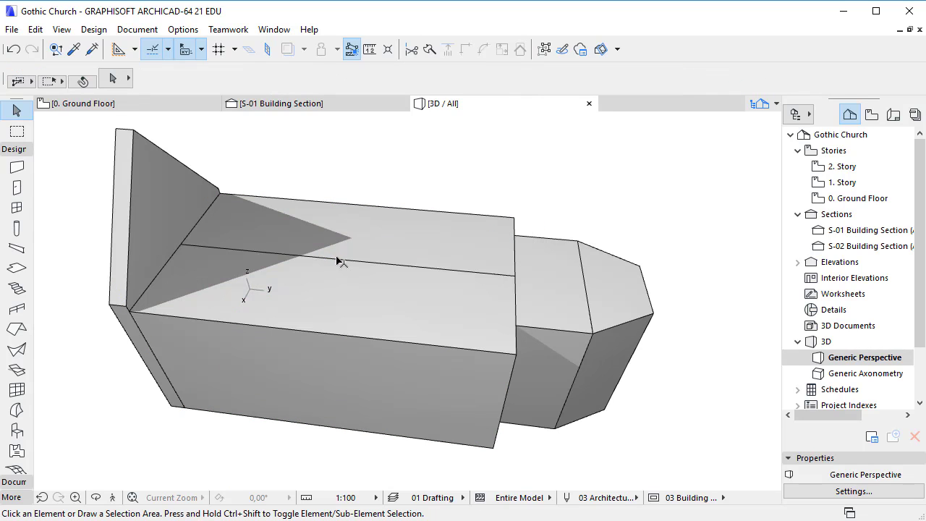
- Raise the nave's central ridge edge vertically by 720 to form the gabled roof
click(338, 258)
click(324, 258)
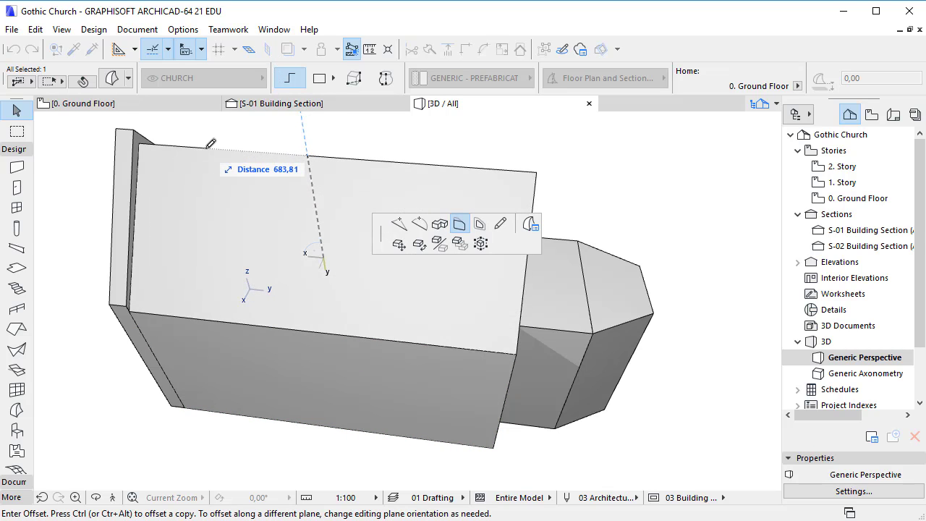
key(Tab)
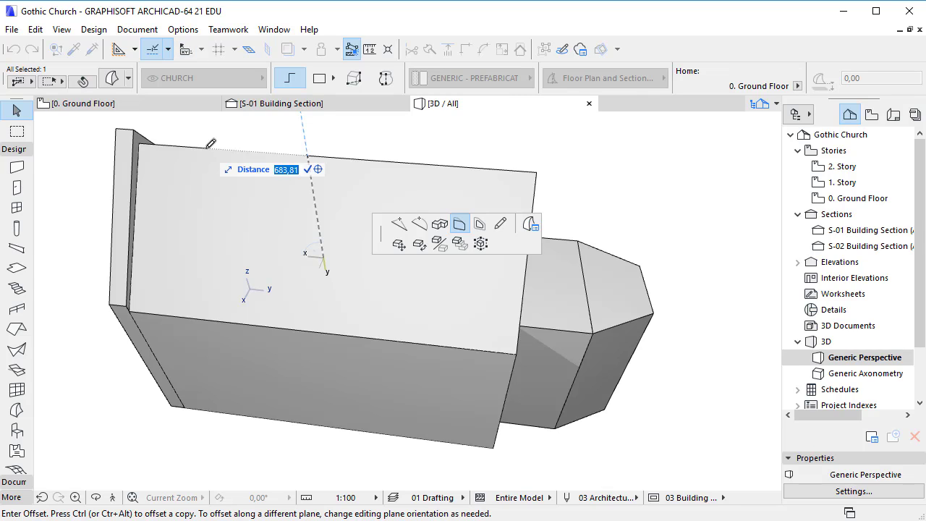
text(720)
key(Return)
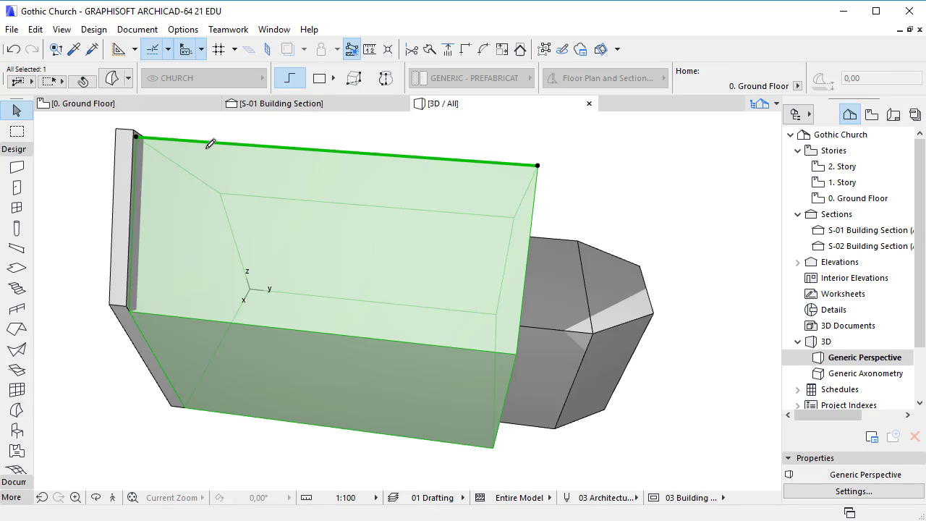
key(Escape)
- Offset a copy of the upper side edge of the block behind the nave by 400 to the middle of its top face
shift+middle_drag(553, 301, 294, 225)
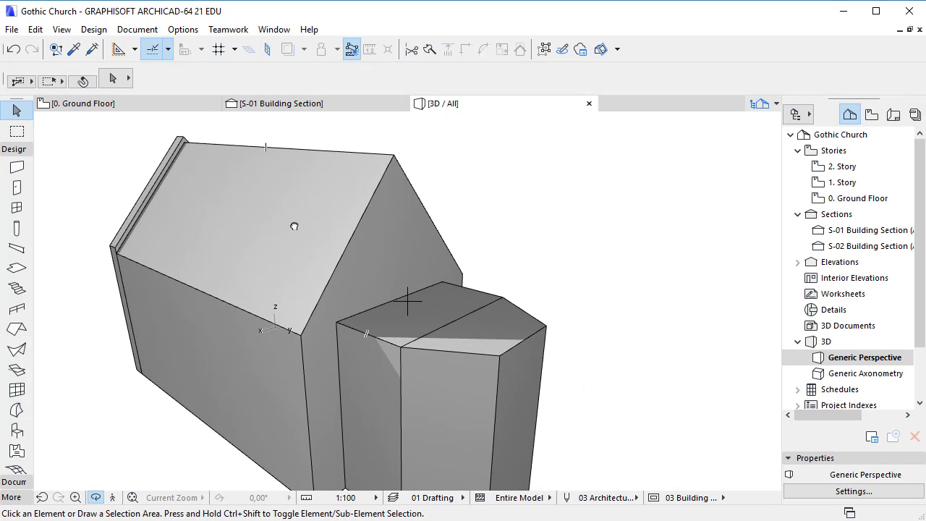
click(384, 341)
click(388, 344)
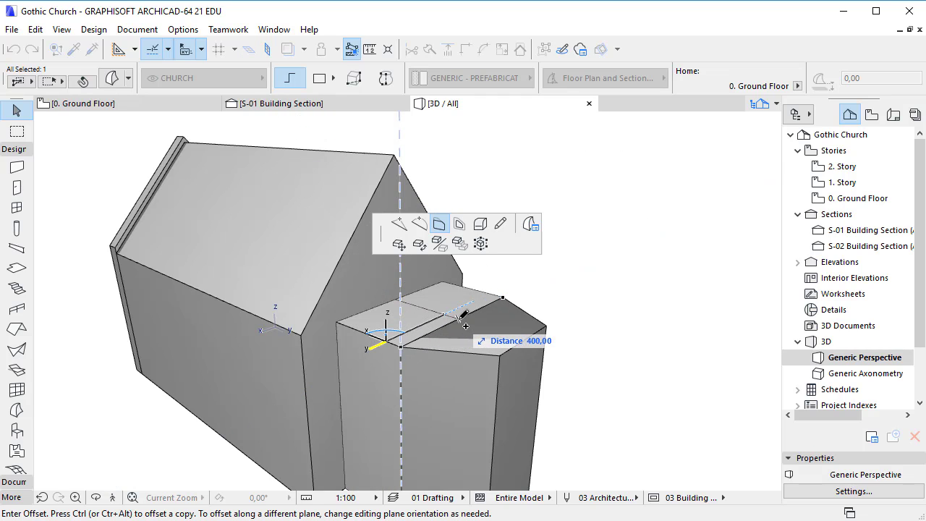
click(463, 327)
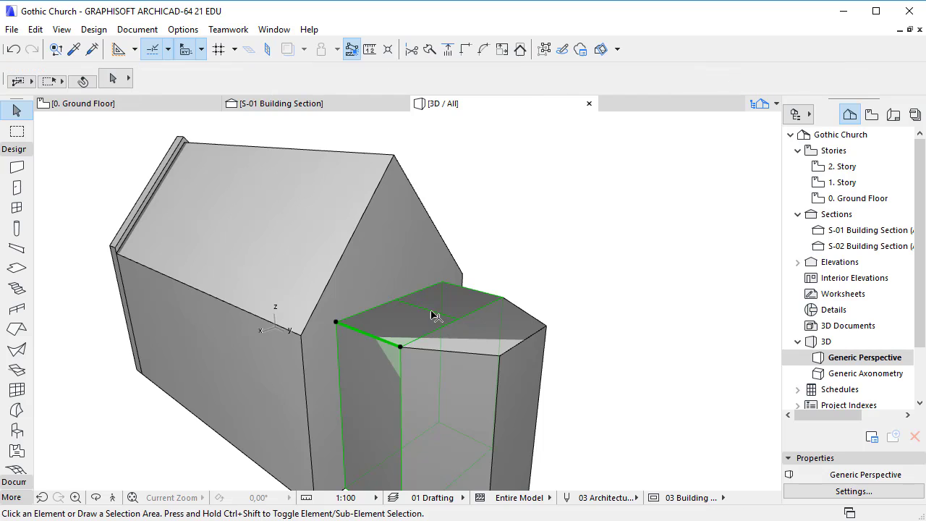
- Raise the middle edge of the block behind the nave vertically by 600 and clear the selection
click(425, 313)
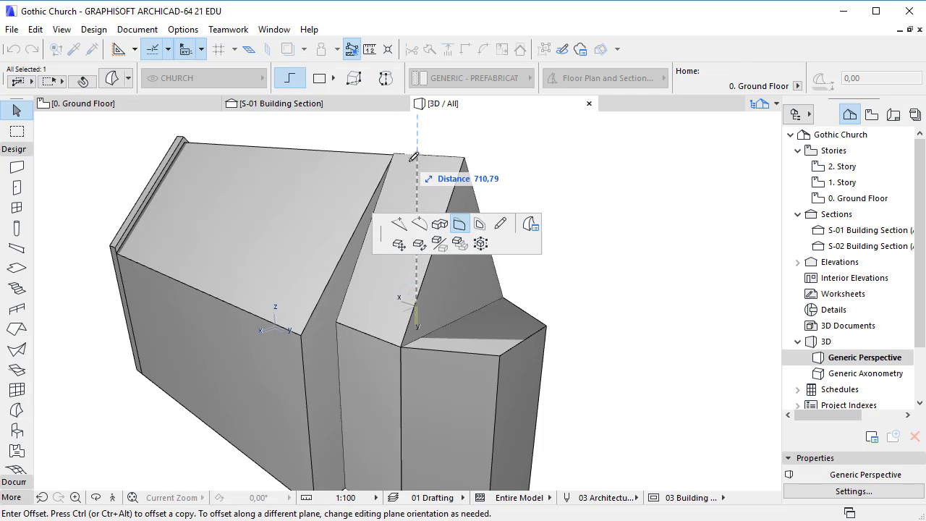
key(Tab)
text(600)
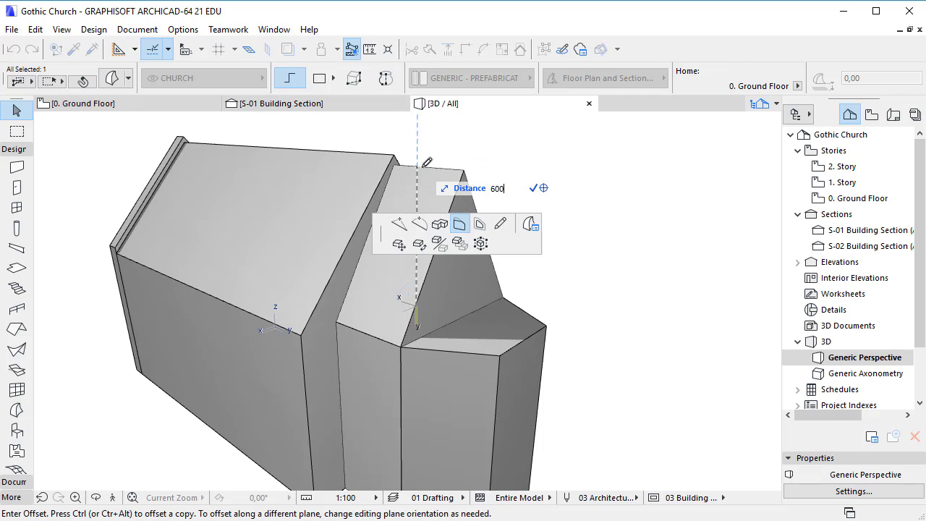
key(Return)
click(492, 130)
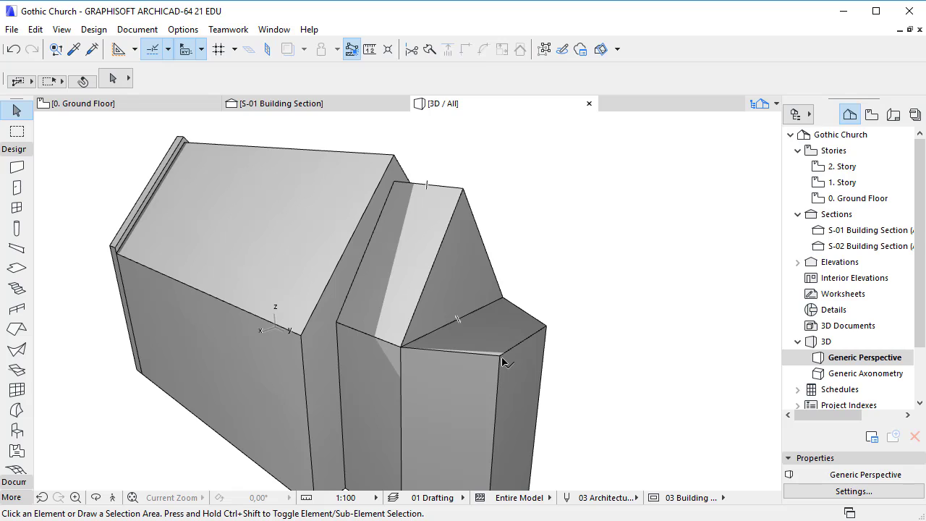
- Split the apse's top face with two lines joining the midpoint of its inner edge to the two outer corners
click(500, 359)
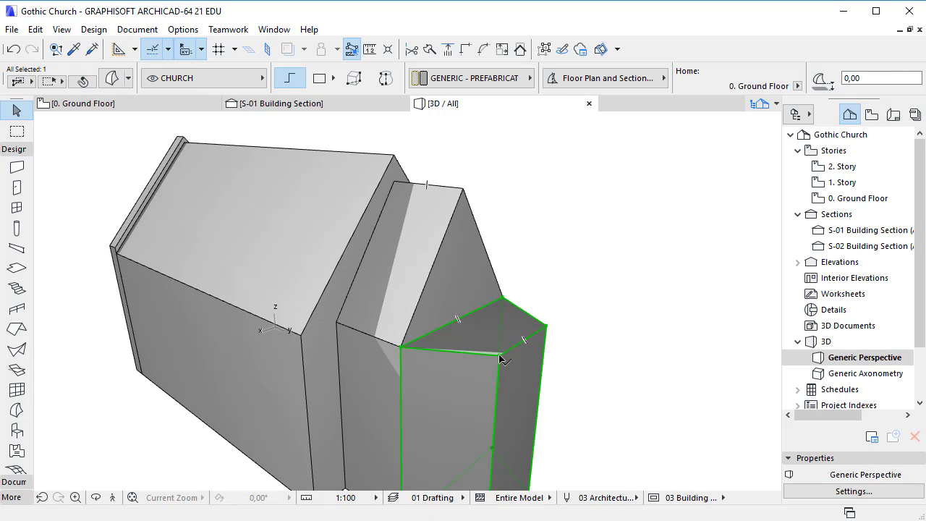
click(499, 359)
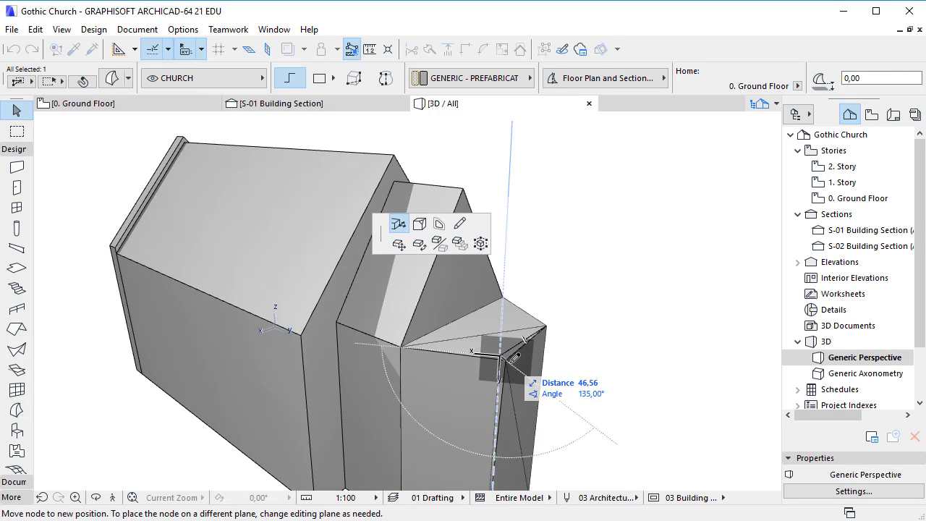
click(460, 229)
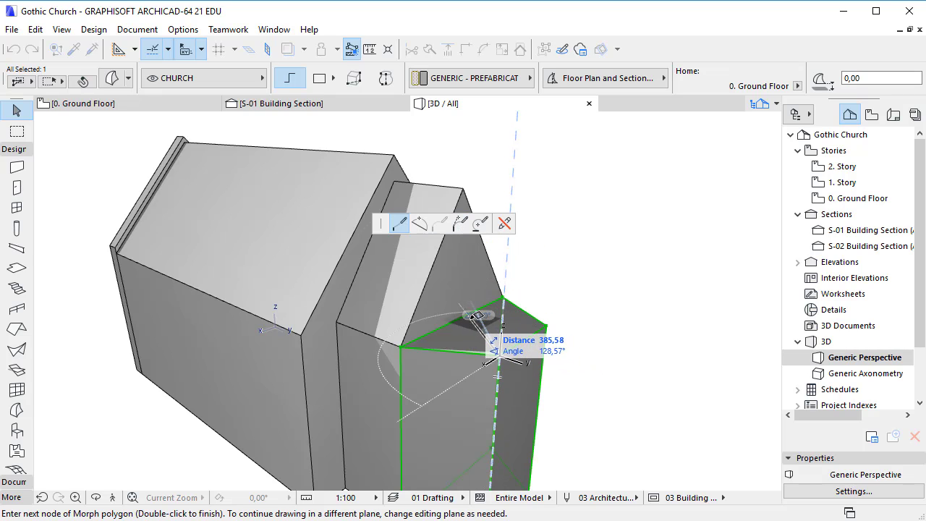
double_click(460, 321)
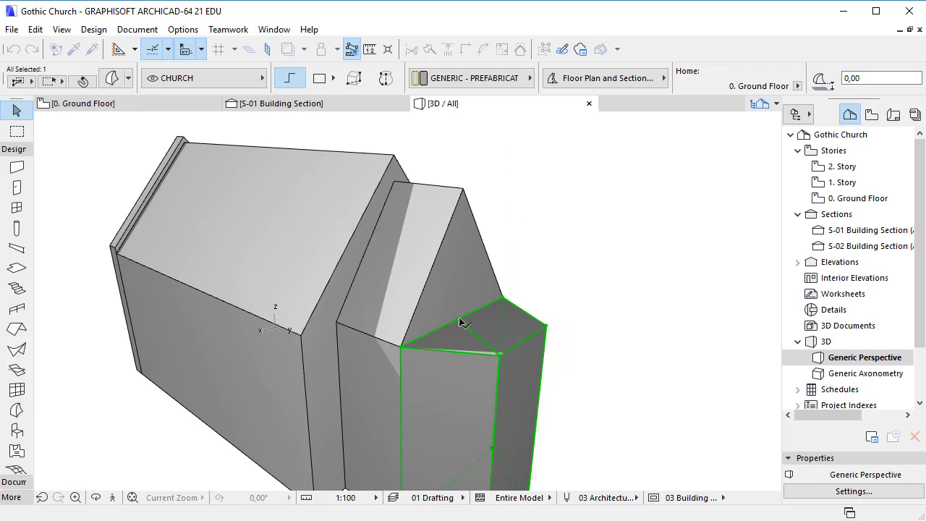
click(457, 320)
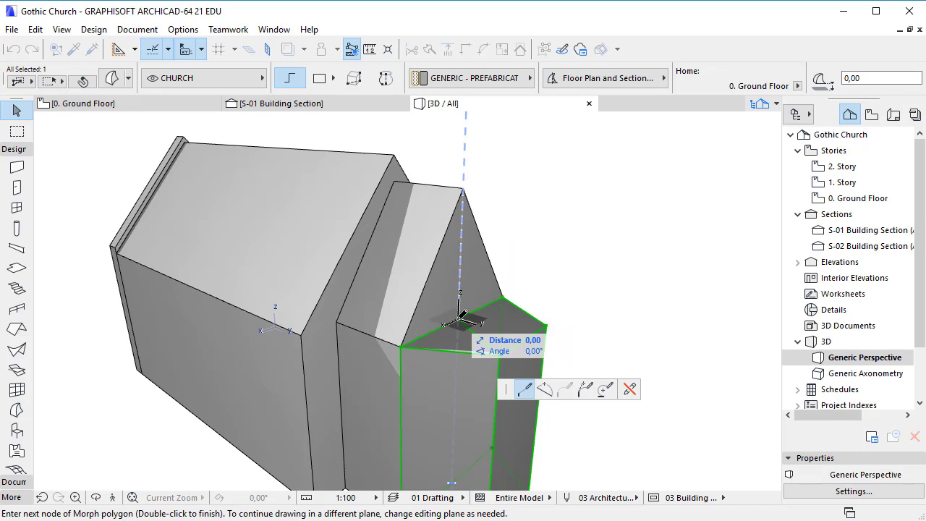
double_click(547, 327)
- Raise the midpoint node of the apse's inner top edge vertically to the adjoining gable's peak and clear the selection
click(460, 323)
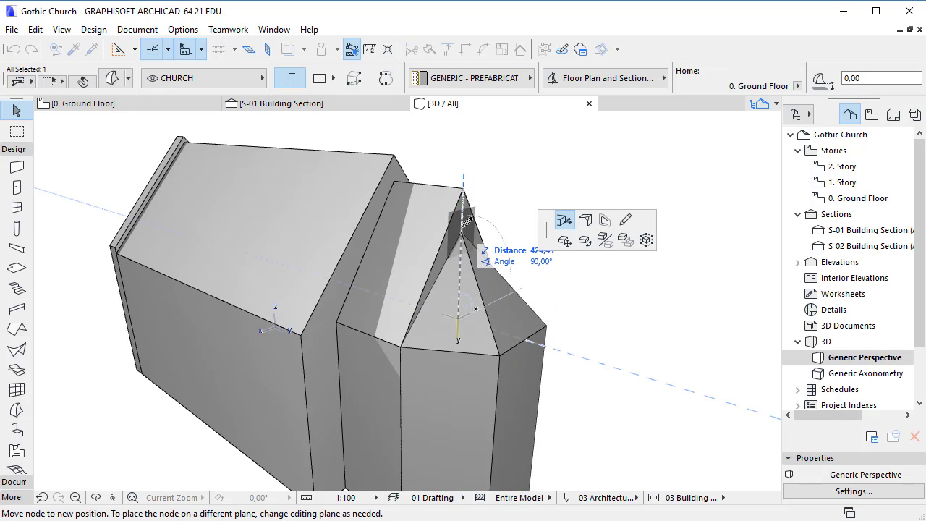
click(463, 187)
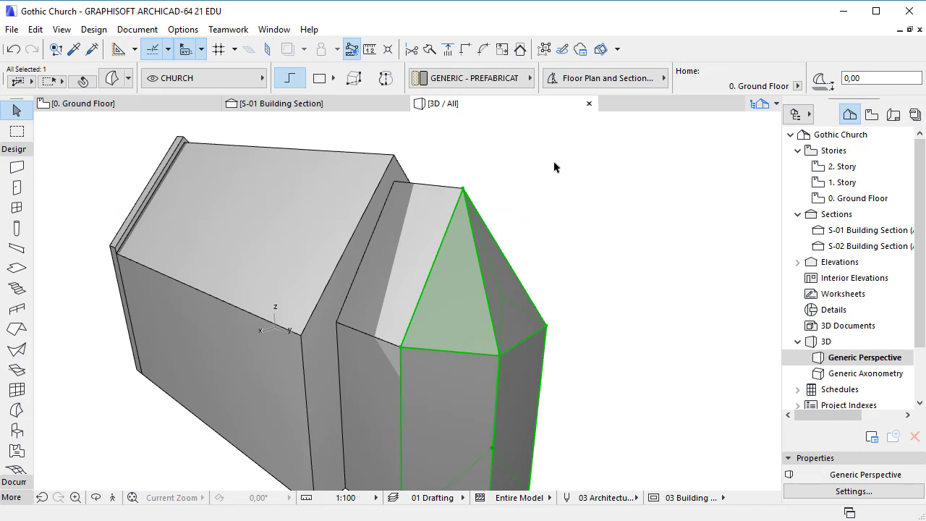
key(Escape)
scroll(574, 193, down, 2)
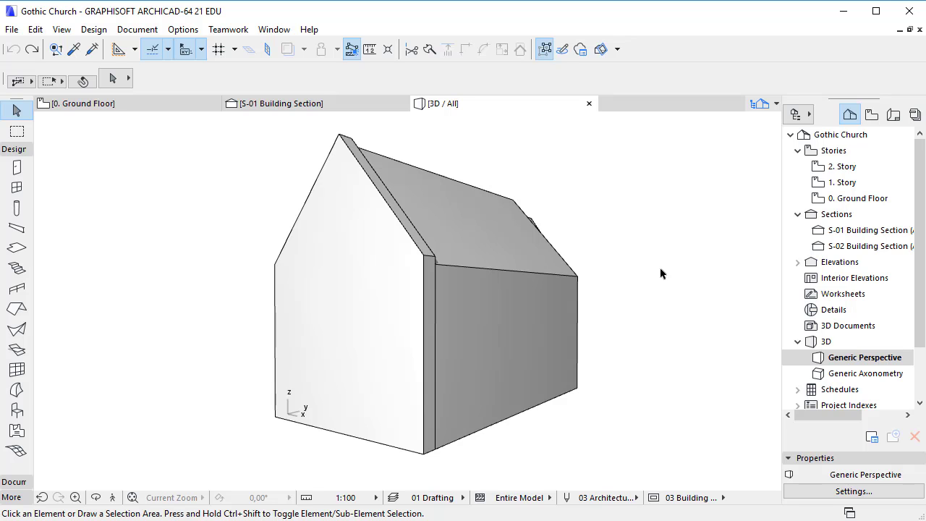
- Make the Hidden layer visible in the layer settings
key(ctrl+l)
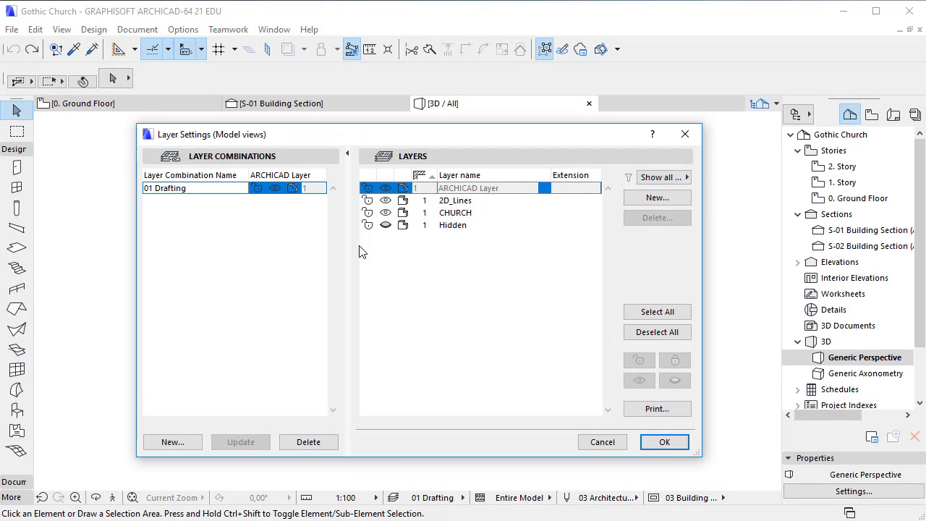
click(387, 226)
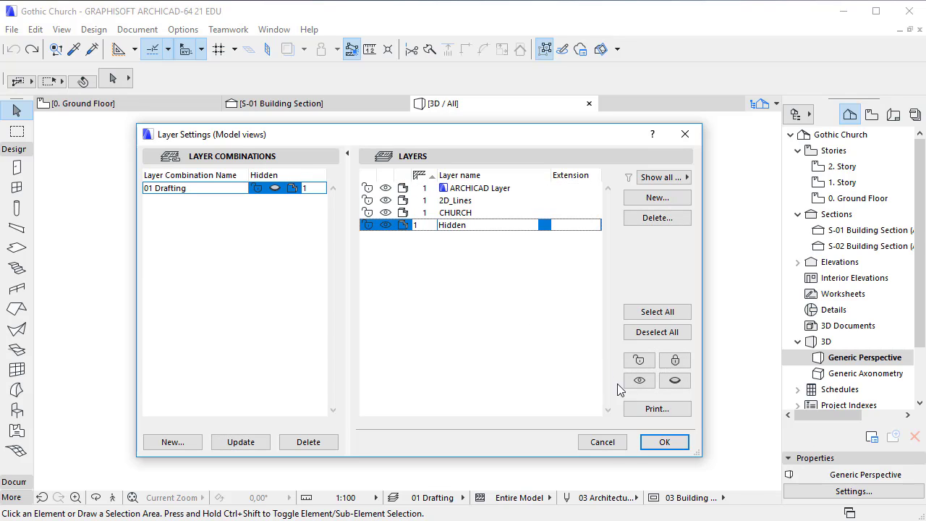
click(664, 441)
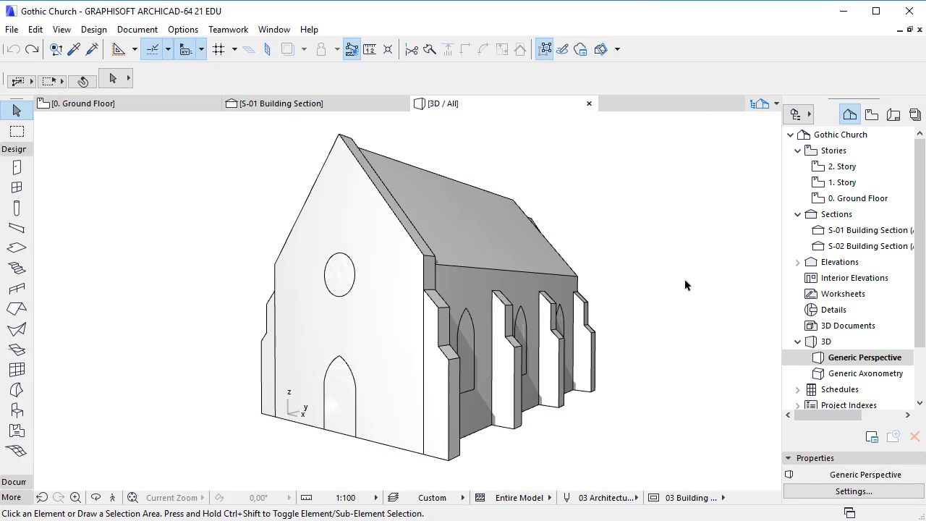
- Try a Boolean subtraction of the round window and pointed door morphs from the façade, and undo it
click(355, 265)
shift+click(348, 372)
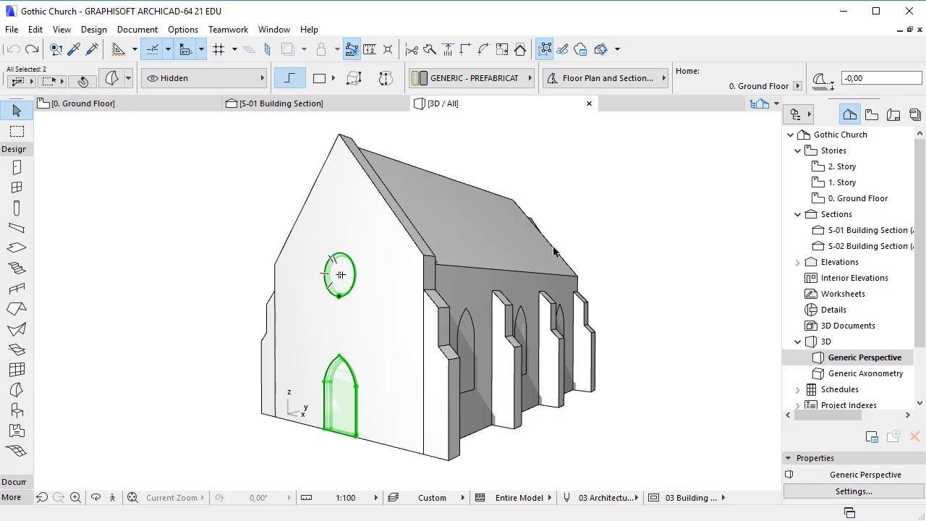
right_click(527, 147)
mouse_move(659, 308)
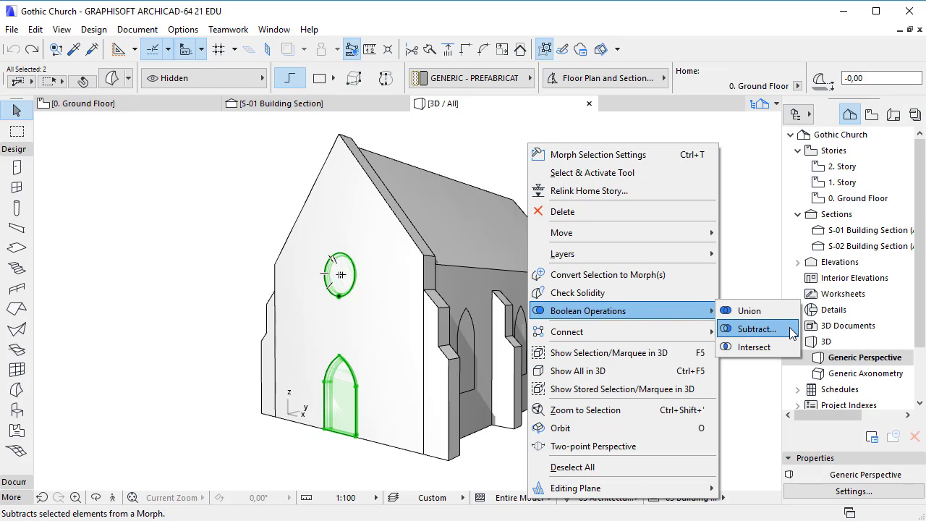
click(756, 330)
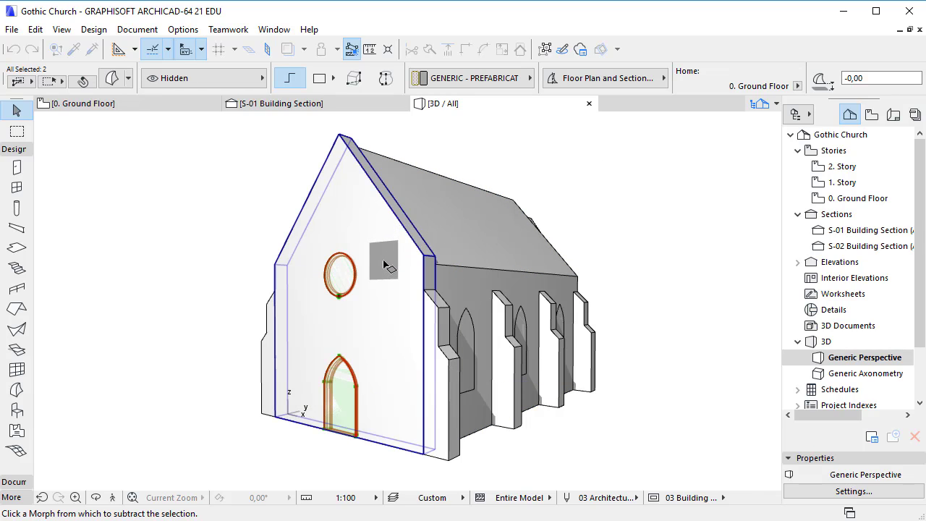
click(384, 264)
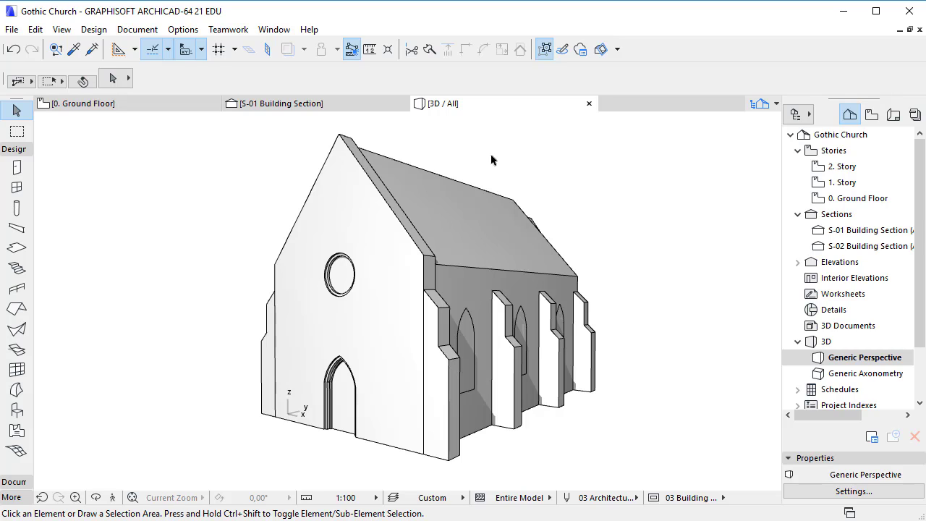
key(ctrl+z)
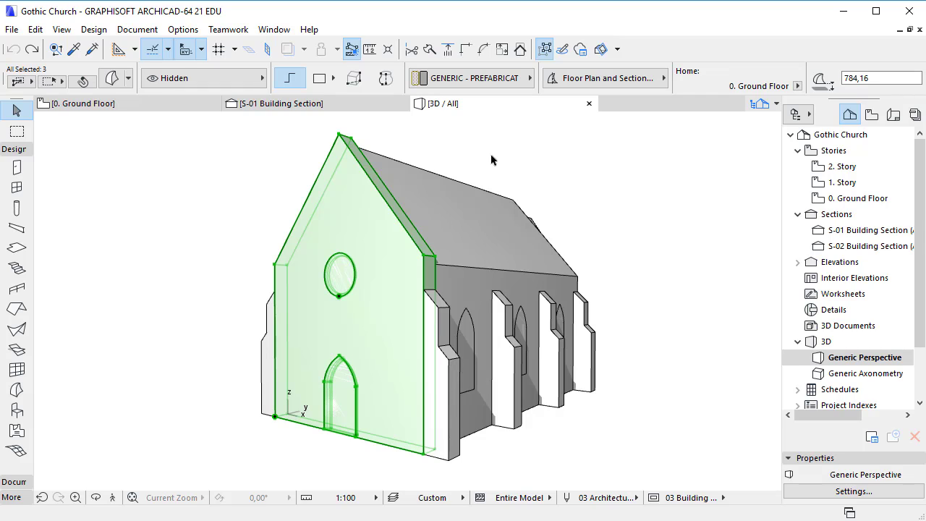
key(Escape)
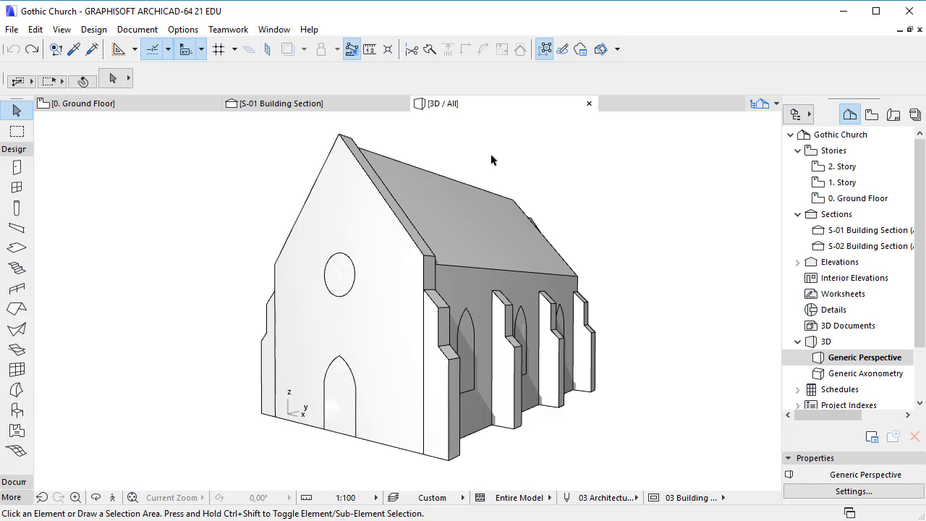
- Subtract the round window and pointed door morphs from the façade with Solid Element Operations, keeping the target's own surface attributes
click(350, 259)
shift+click(346, 365)
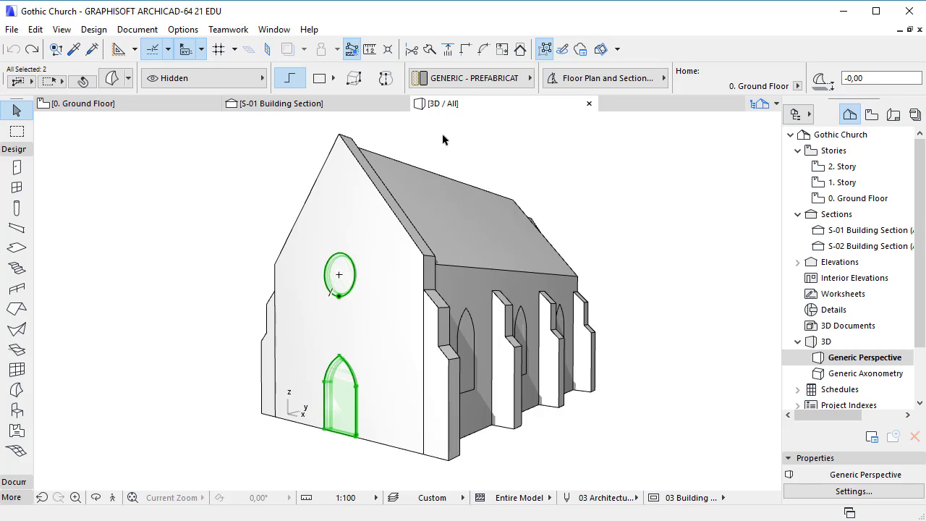
right_click(444, 137)
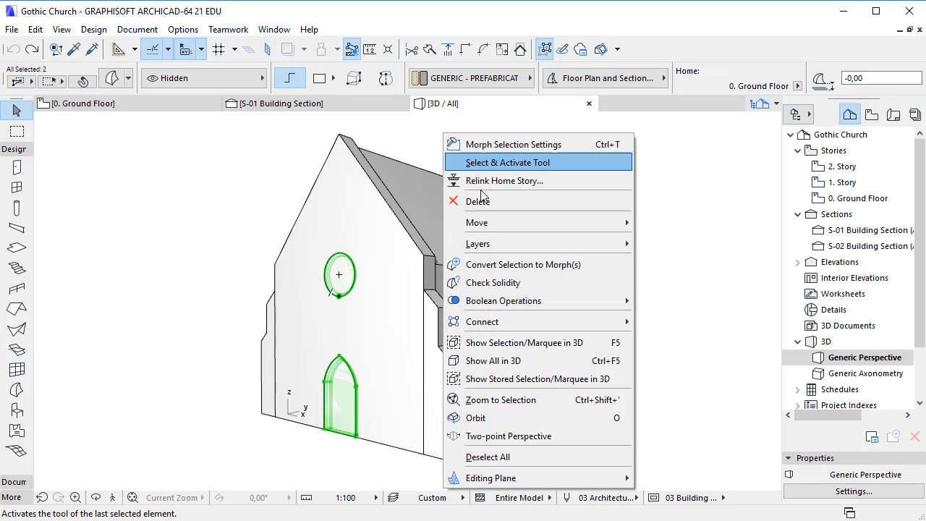
mouse_move(526, 325)
click(700, 361)
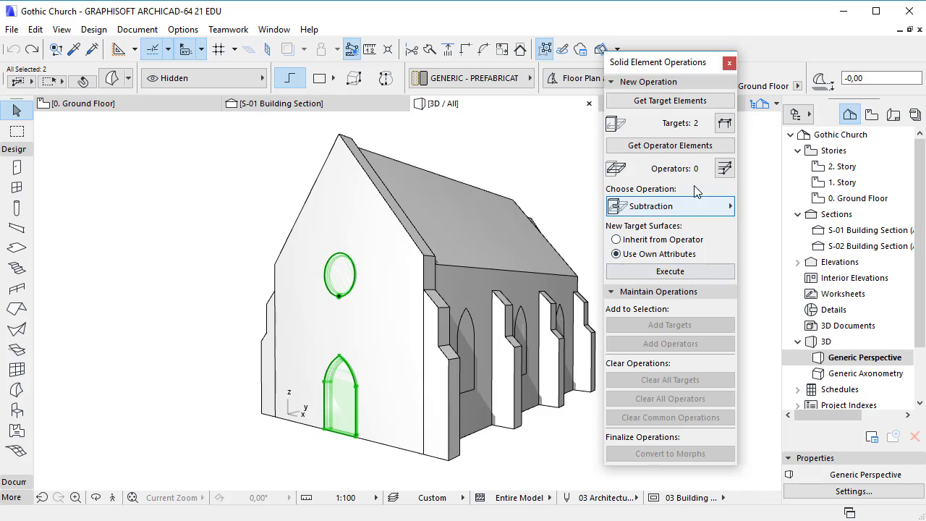
click(694, 145)
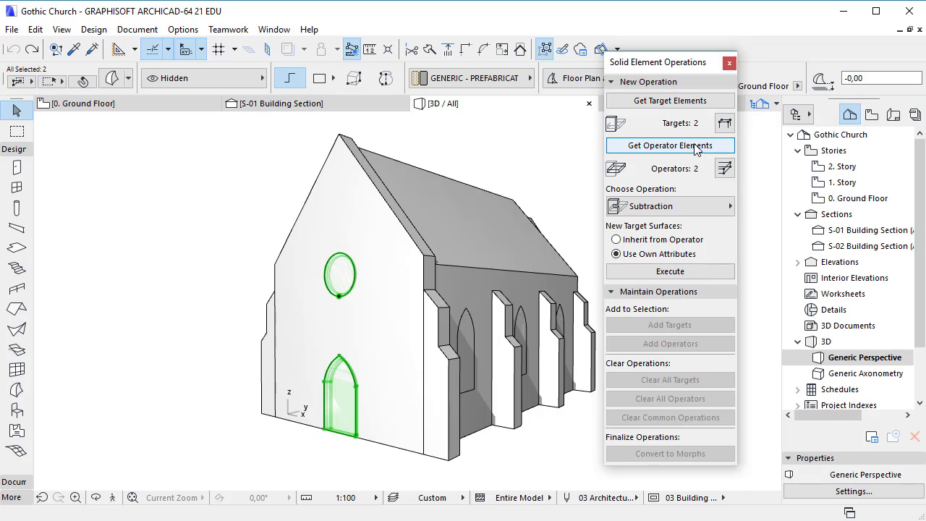
click(411, 450)
click(696, 101)
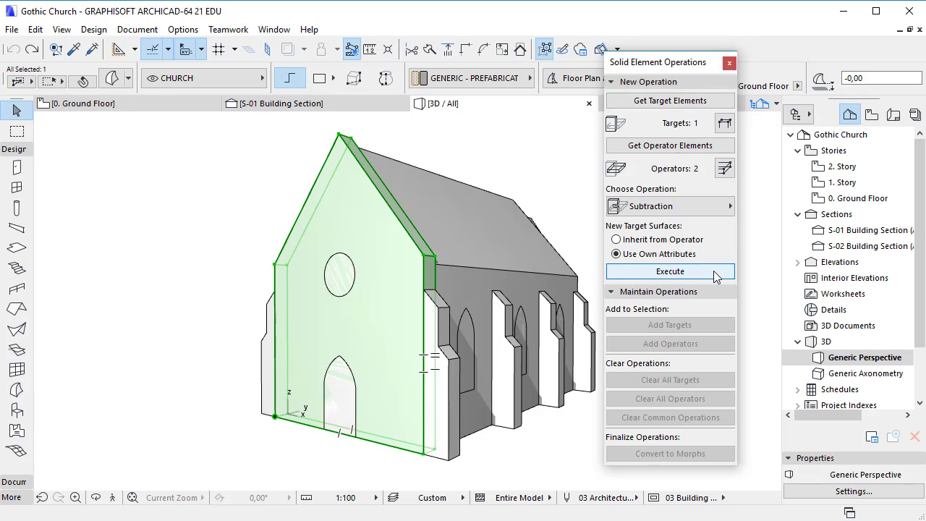
click(714, 273)
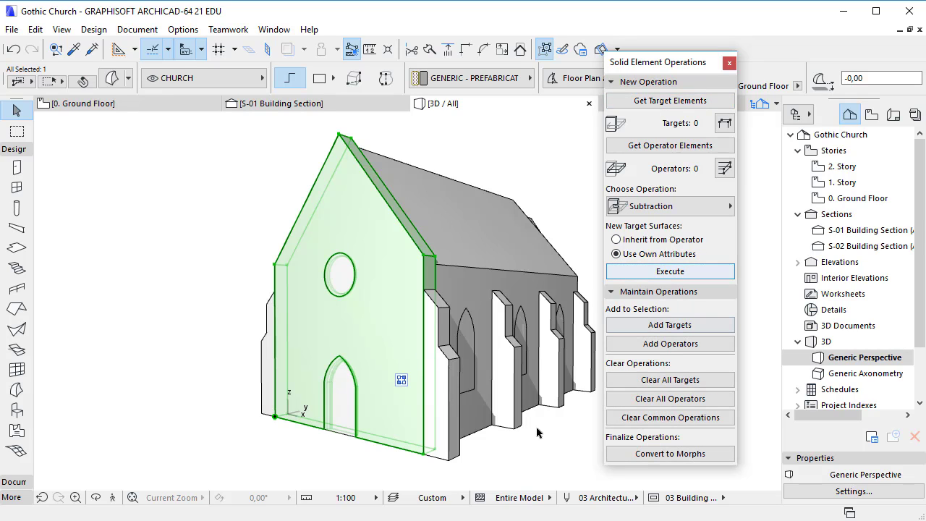
click(522, 463)
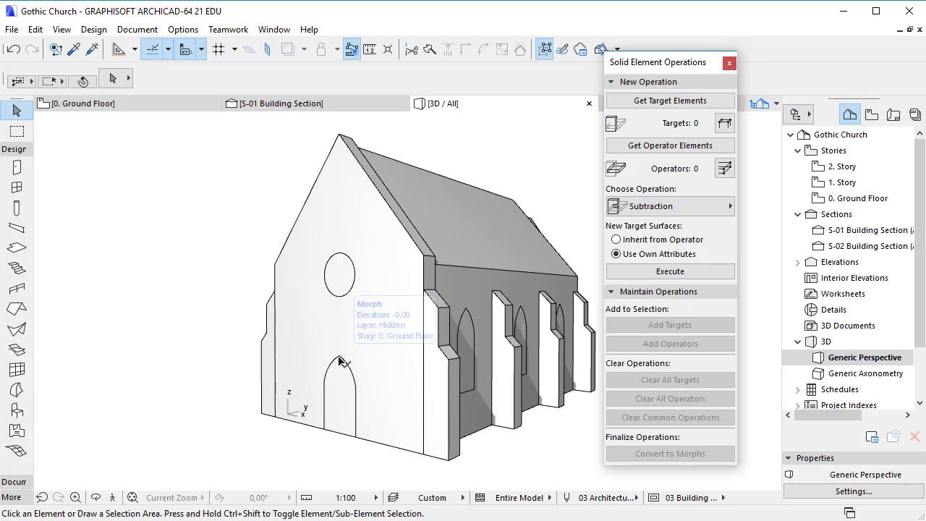
- Turn off the Hidden layer to view the openings cut into the façade
click(353, 418)
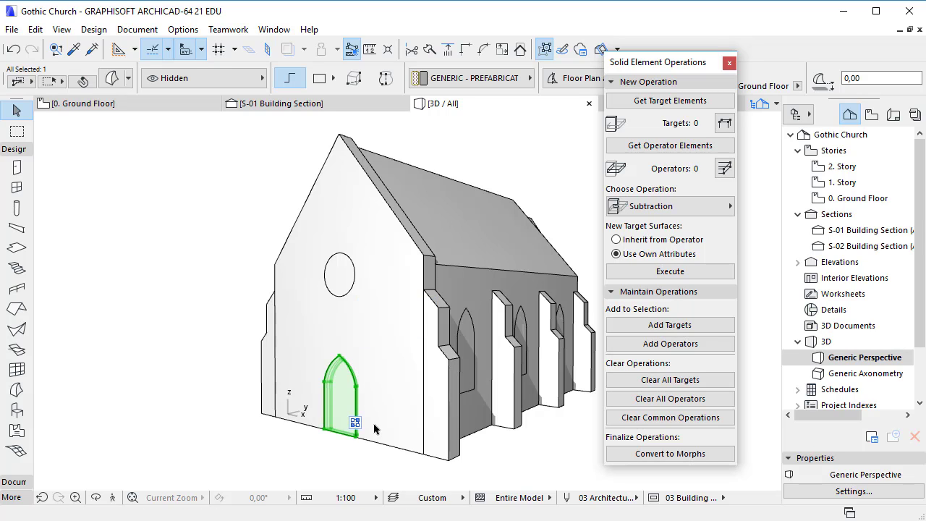
click(369, 464)
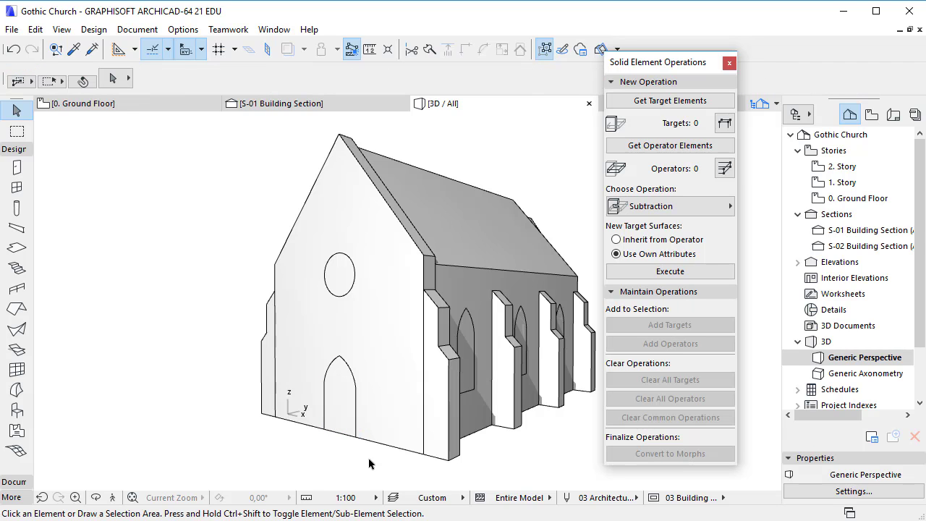
key(ctrl+l)
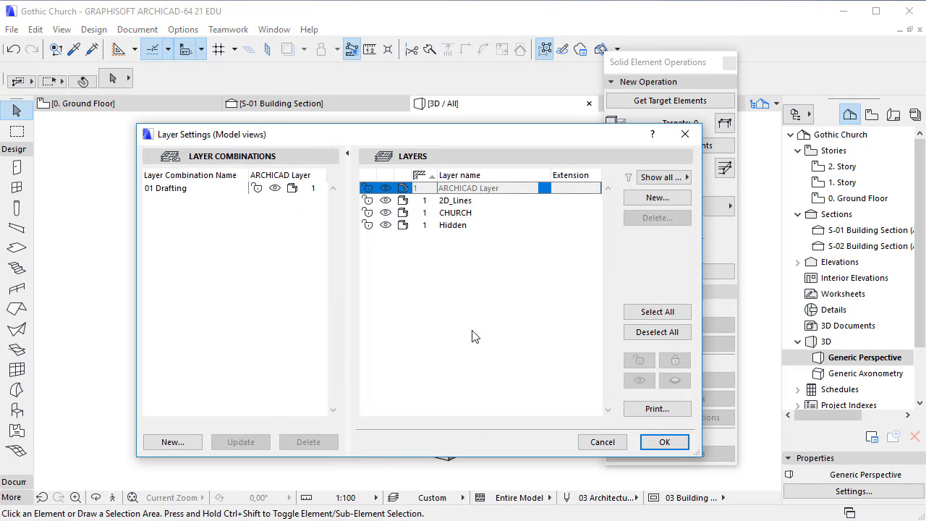
click(387, 225)
click(660, 440)
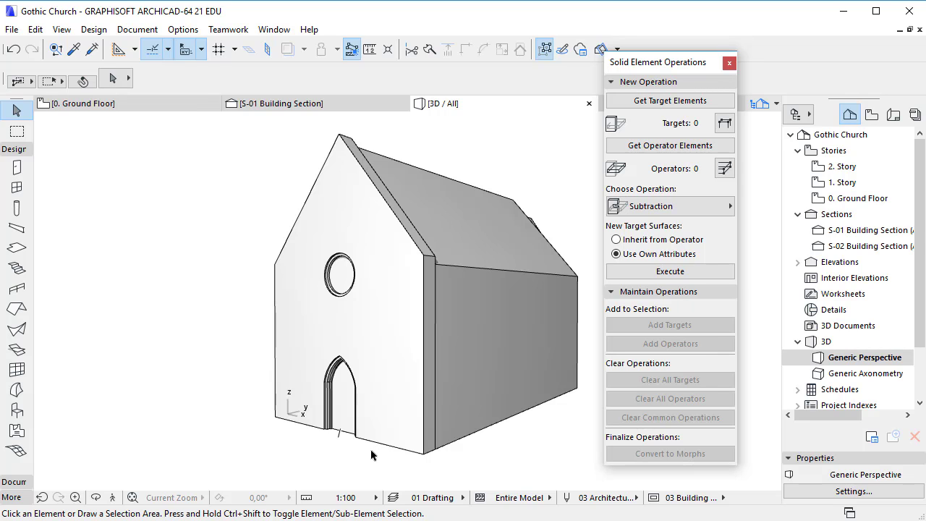
- Turn the Hidden layer back on in the layer settings
key(ctrl+l)
click(387, 225)
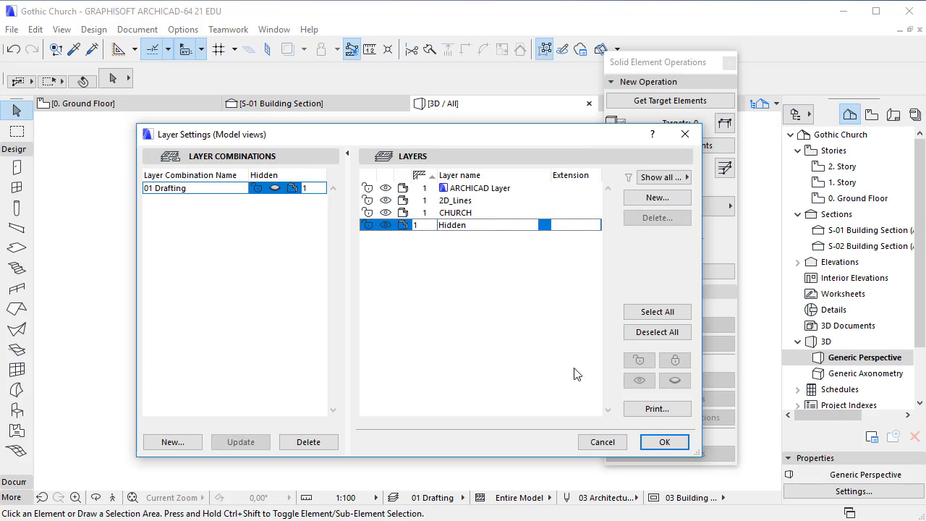
click(664, 441)
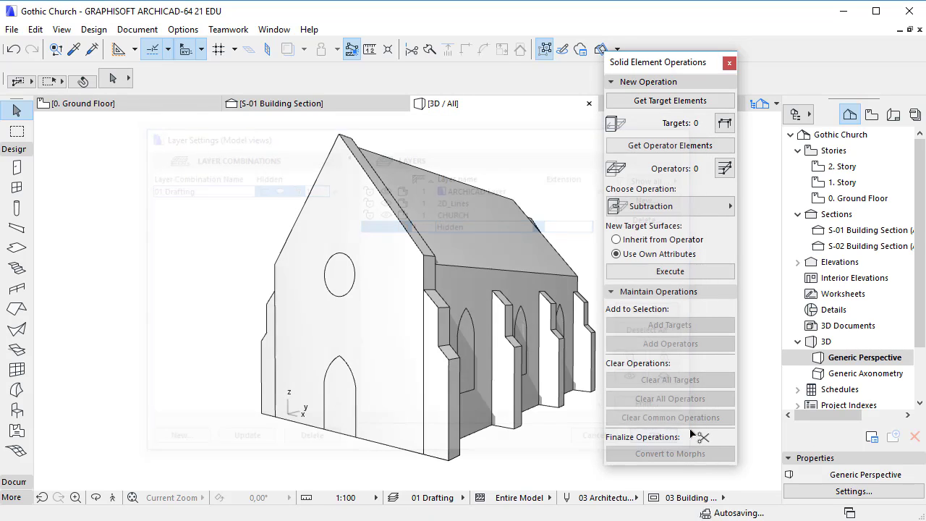
- Resize the pointed door morph to 120% about the midpoint of its base and clear the selection
click(357, 436)
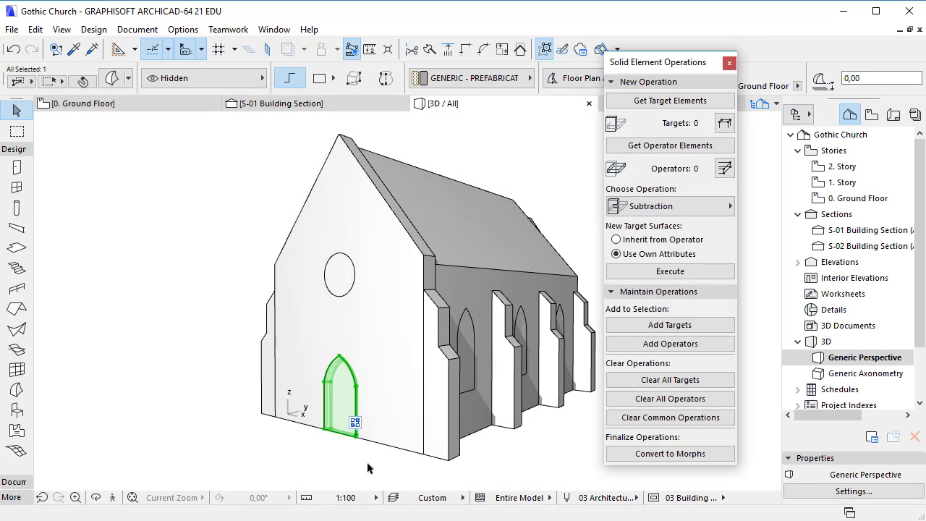
key(ctrl+k)
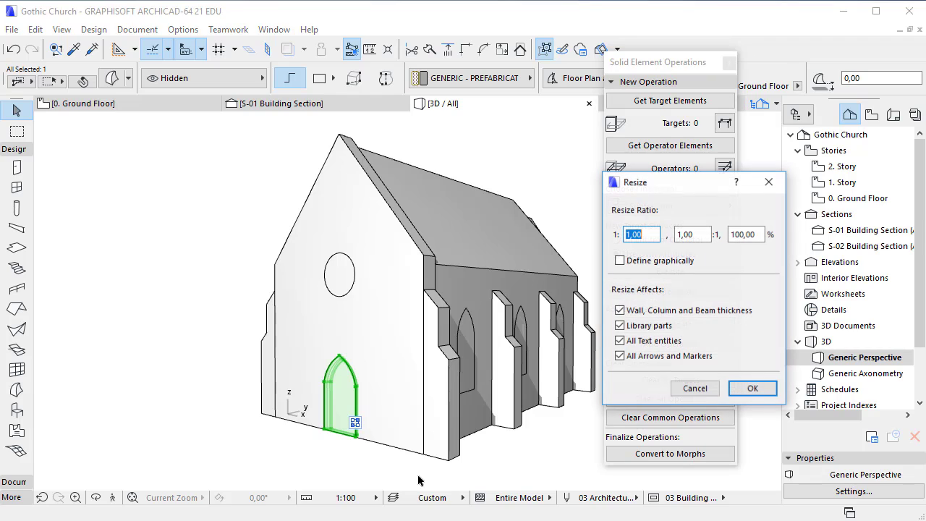
click(738, 235)
text(2)
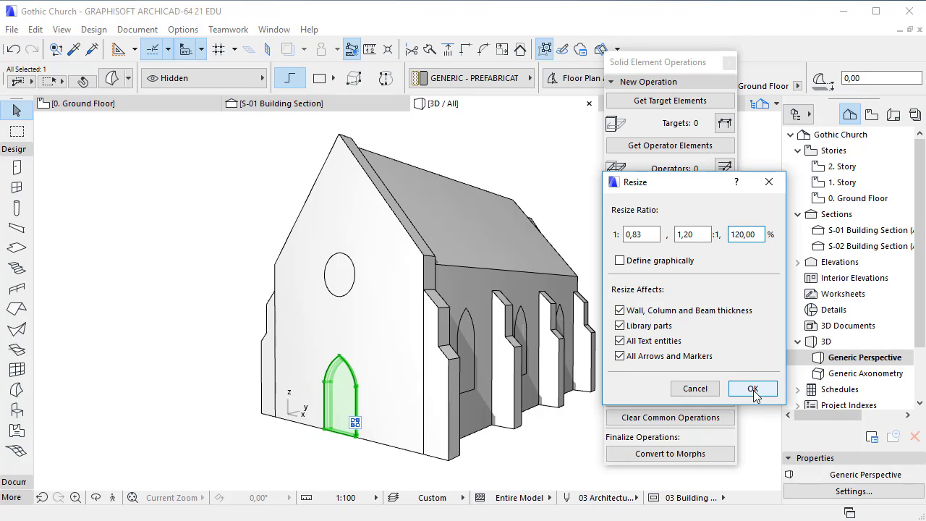
click(752, 389)
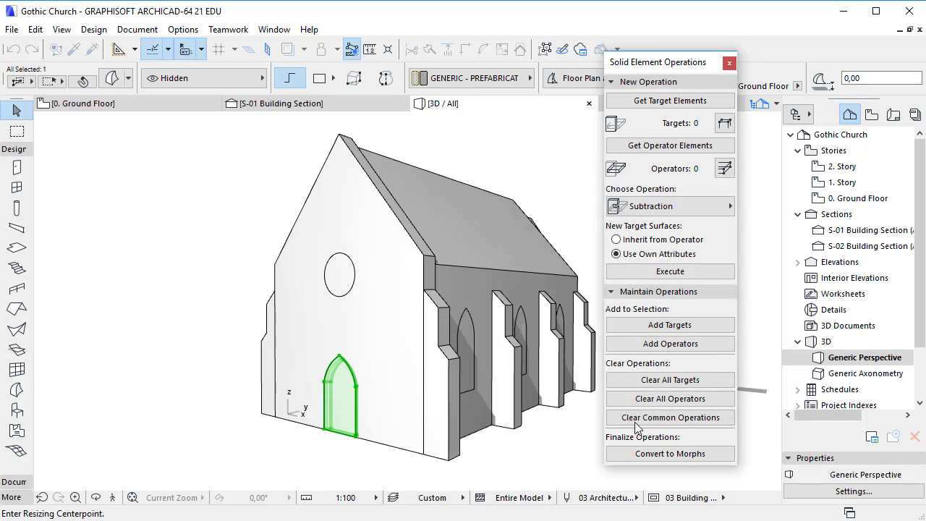
click(342, 434)
click(351, 463)
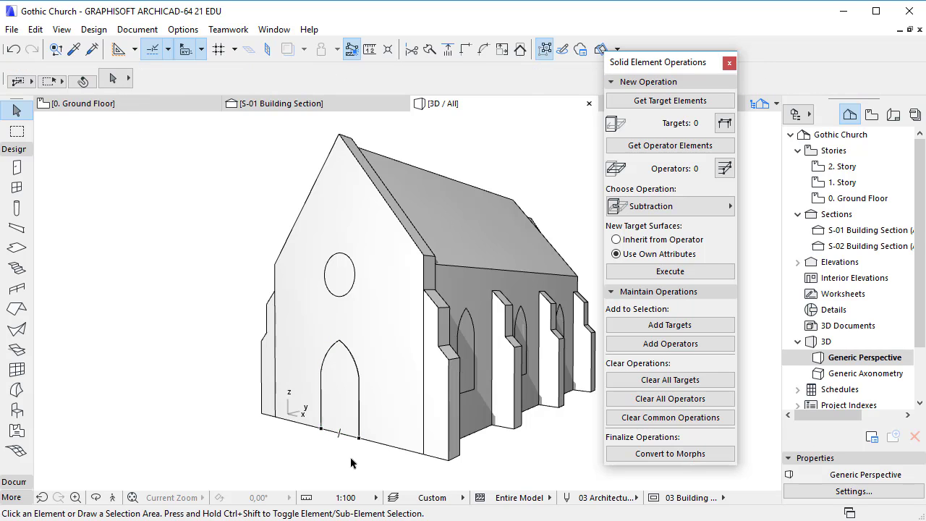
- Turn off the Hidden layer to examine the façade opening cut by the enlarged door morph
key(ctrl+l)
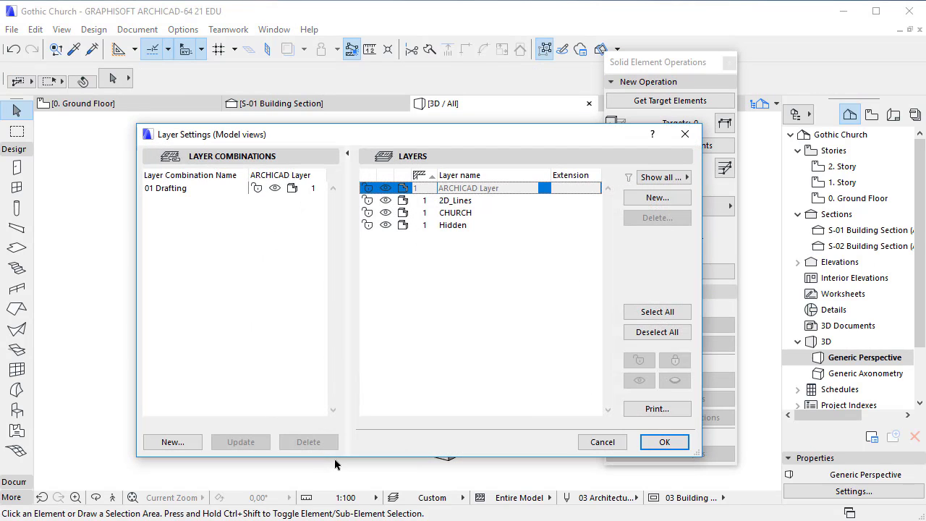
click(395, 225)
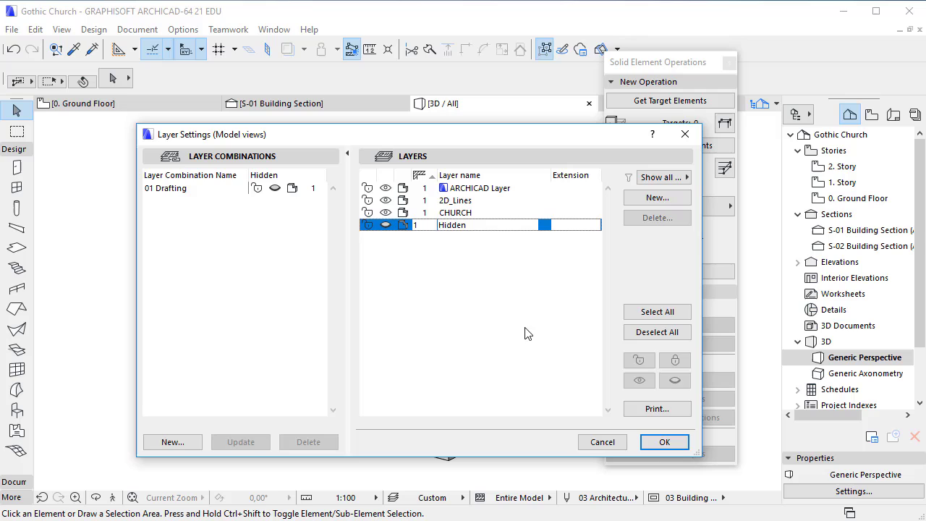
click(658, 442)
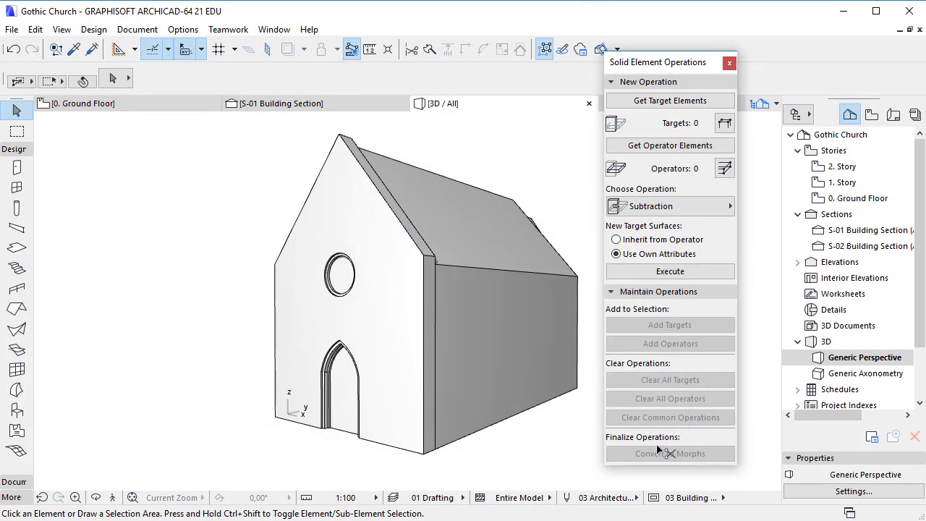
- Undo the pointed door's resize, redo it to compare the opening, and undo it again
click(14, 49)
click(32, 49)
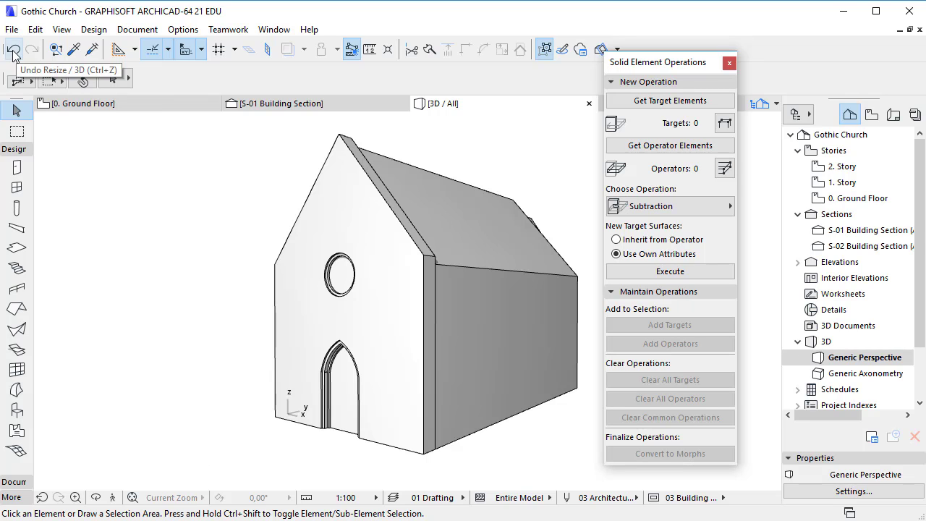
click(13, 50)
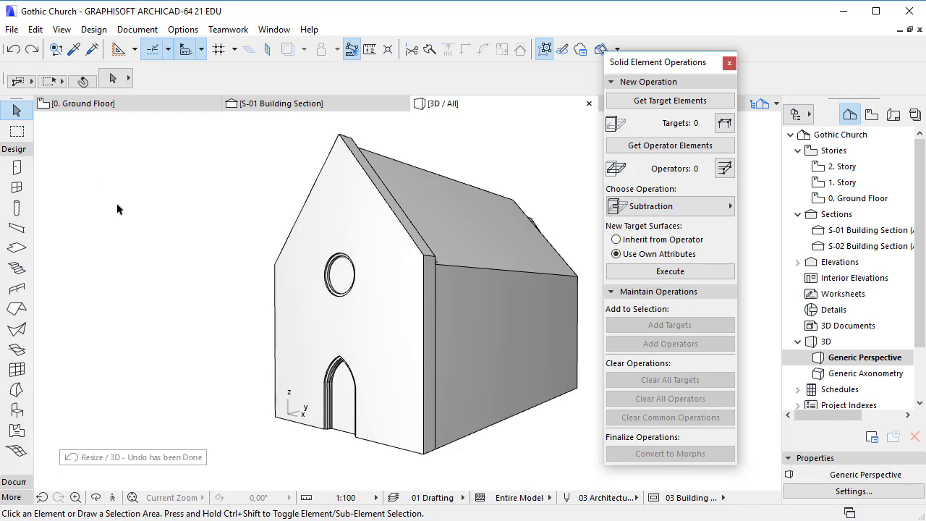
- Make the Hidden layer visible again in the layer settings
key(ctrl+l)
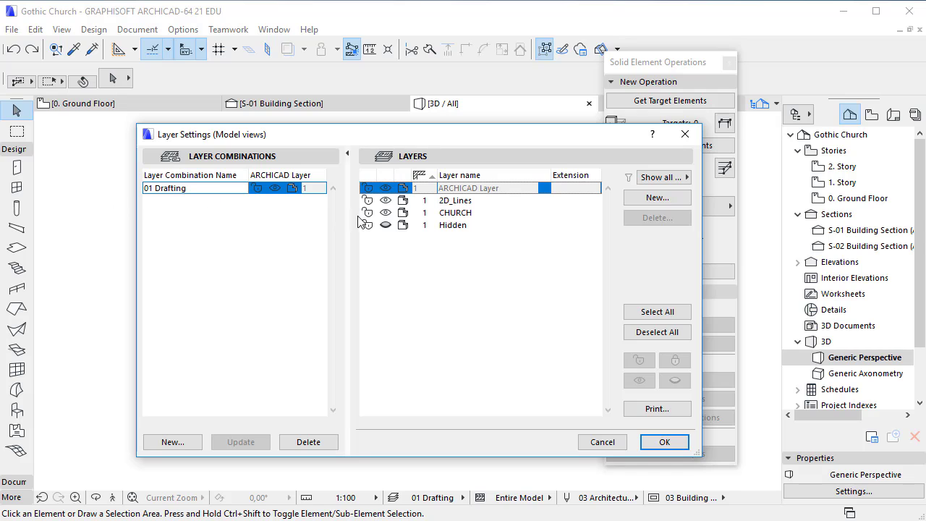
click(395, 226)
click(660, 442)
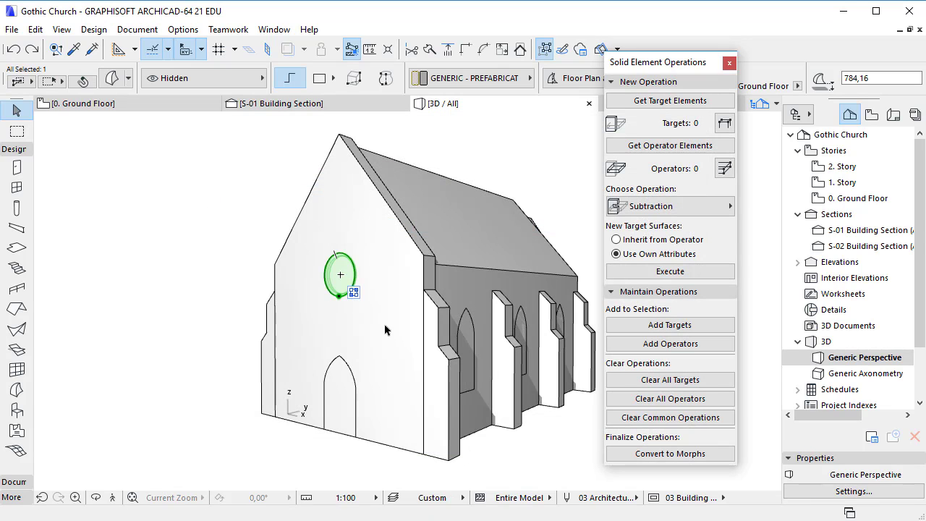
- Move the round window morph vertically up the façade by 100 and clear the selection
key(ctrl+d)
click(340, 275)
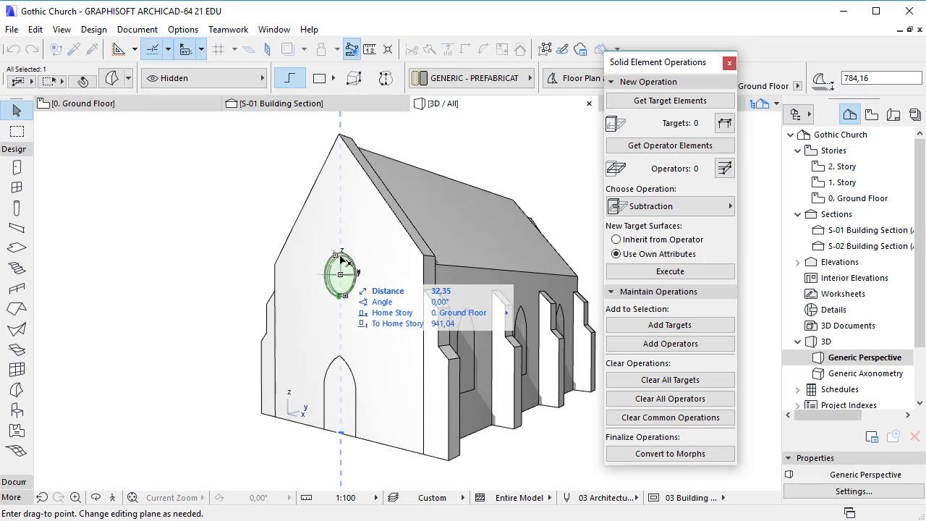
key(Tab)
text(10)
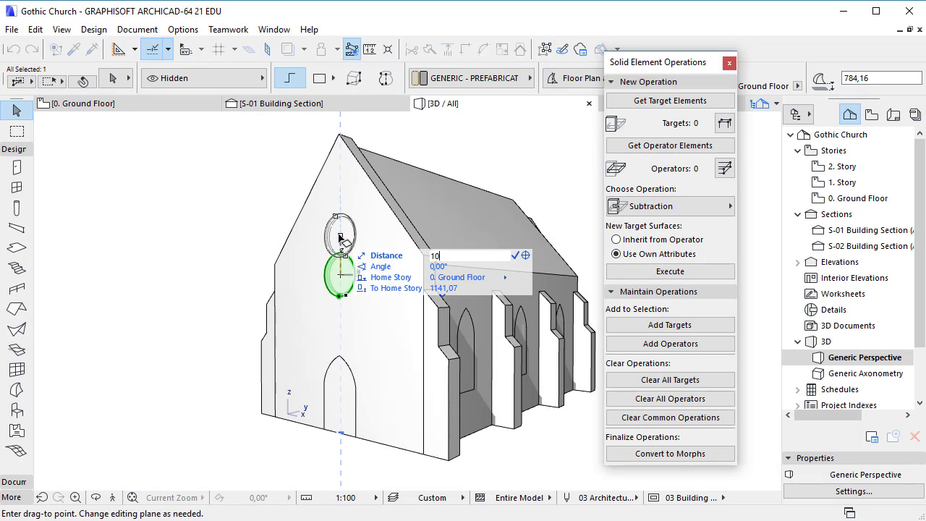
text(0)
key(Return)
click(163, 225)
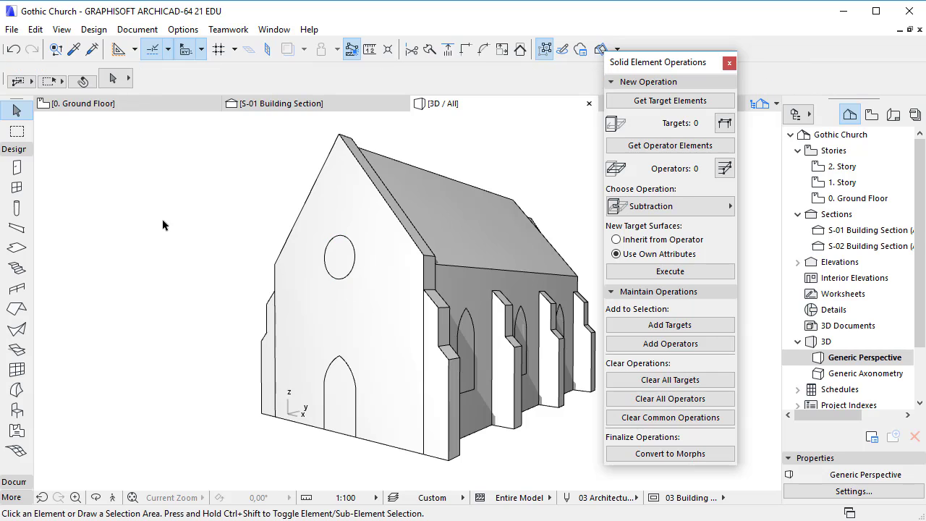
- Turn off the Hidden layer to examine the moved round window's opening
key(ctrl+l)
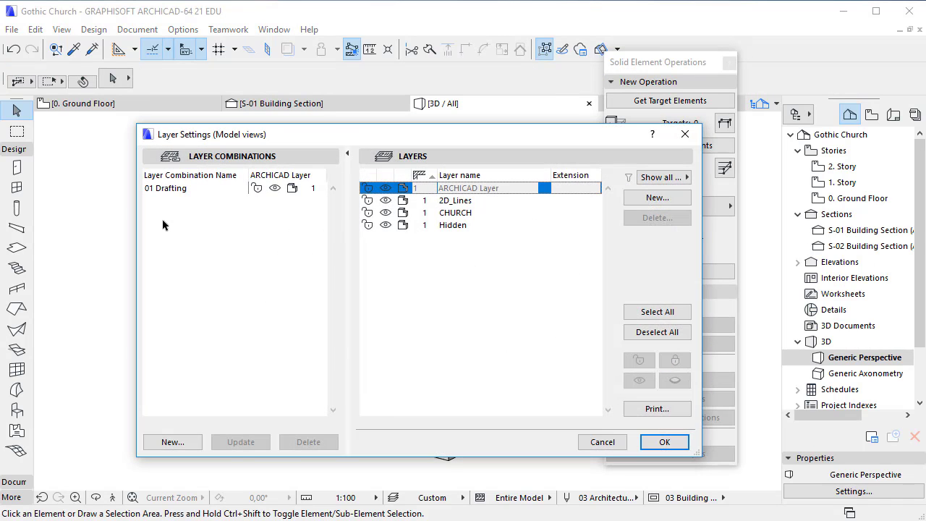
click(385, 226)
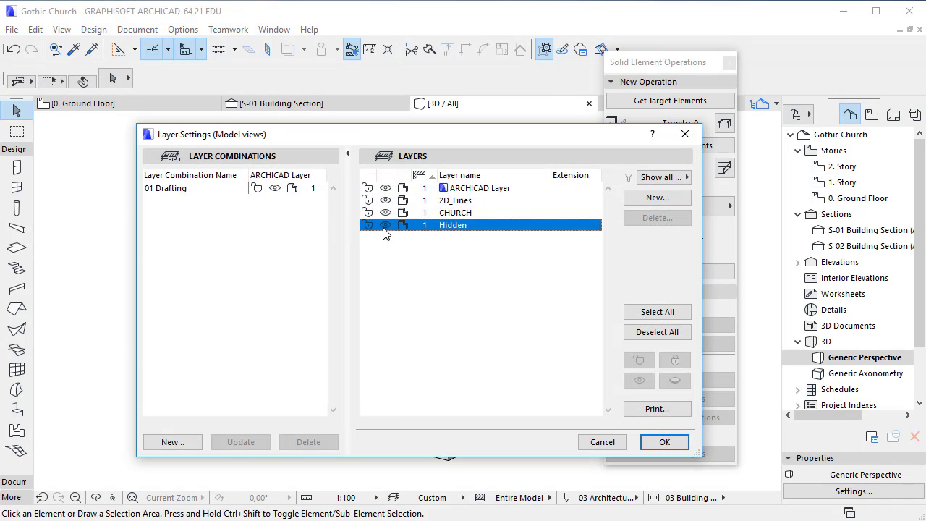
click(660, 442)
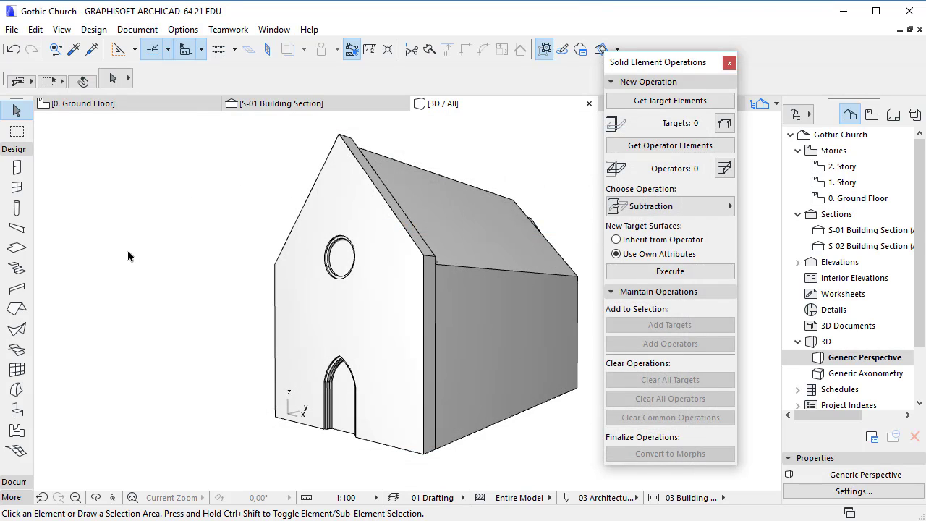
- Undo the round window's move, redo it to compare, and undo it again
click(13, 50)
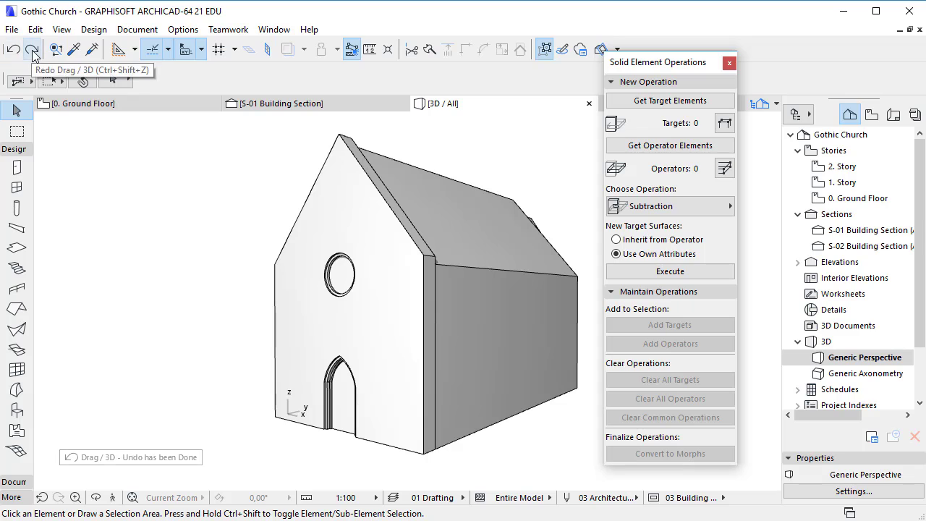
click(32, 52)
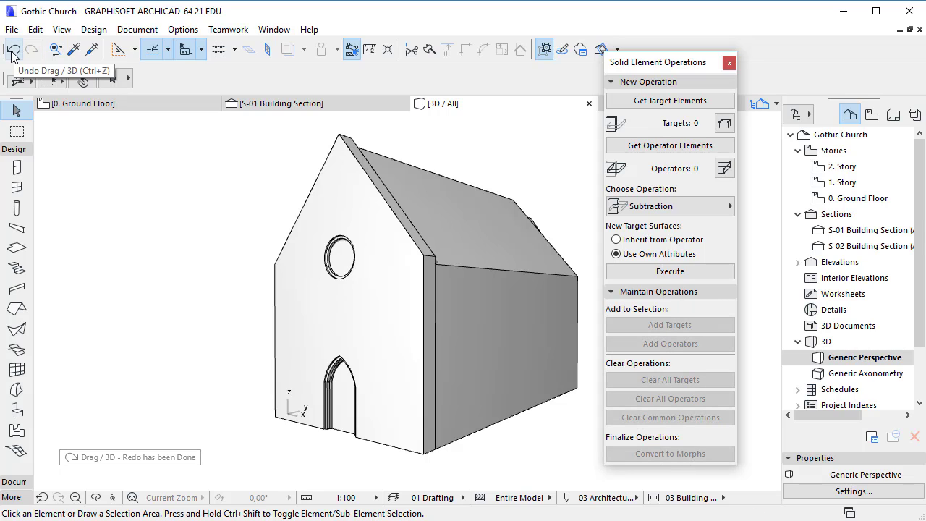
click(12, 51)
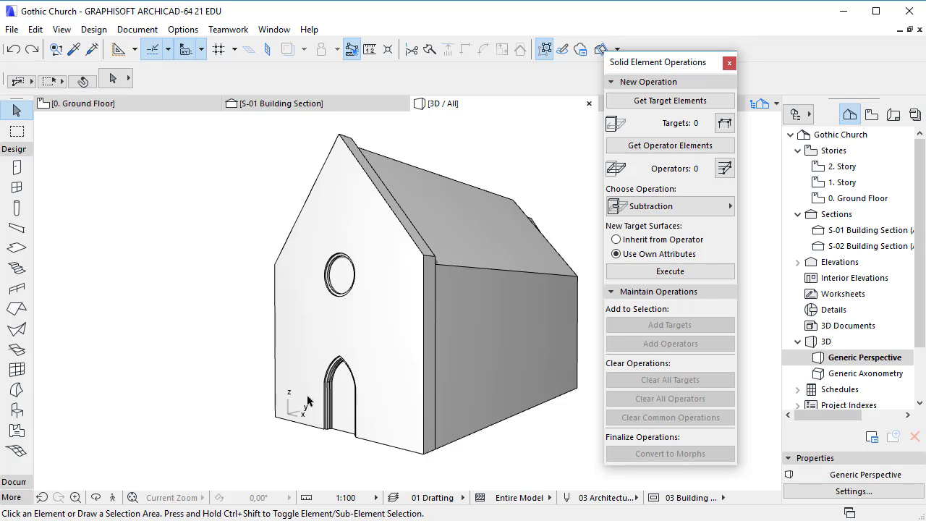
- Cancel the façade's door and round window subtractions one at a time, and undo both cancellations
click(386, 447)
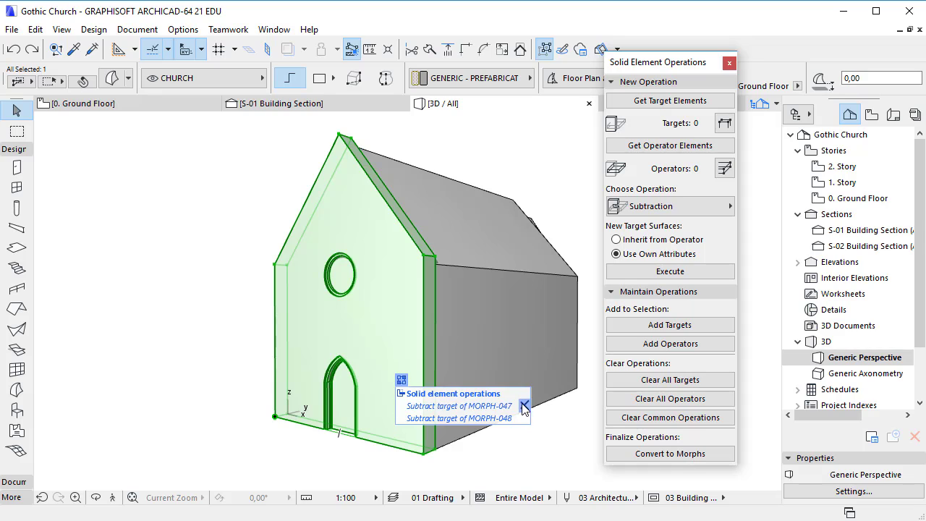
click(524, 406)
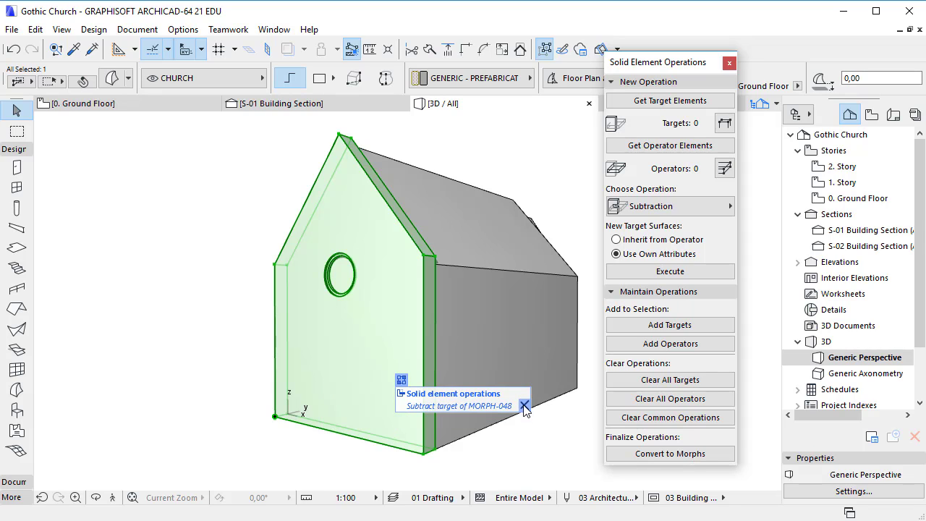
click(524, 406)
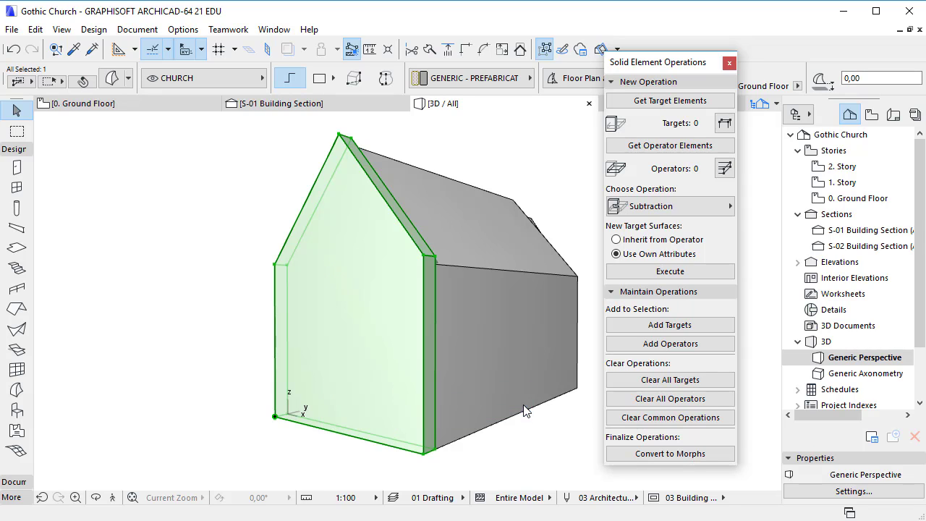
click(515, 447)
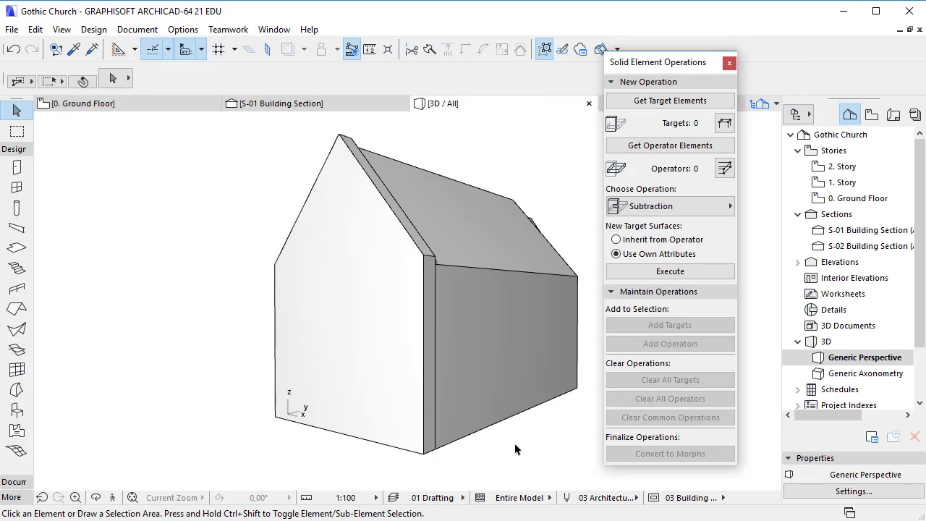
click(13, 49)
click(14, 48)
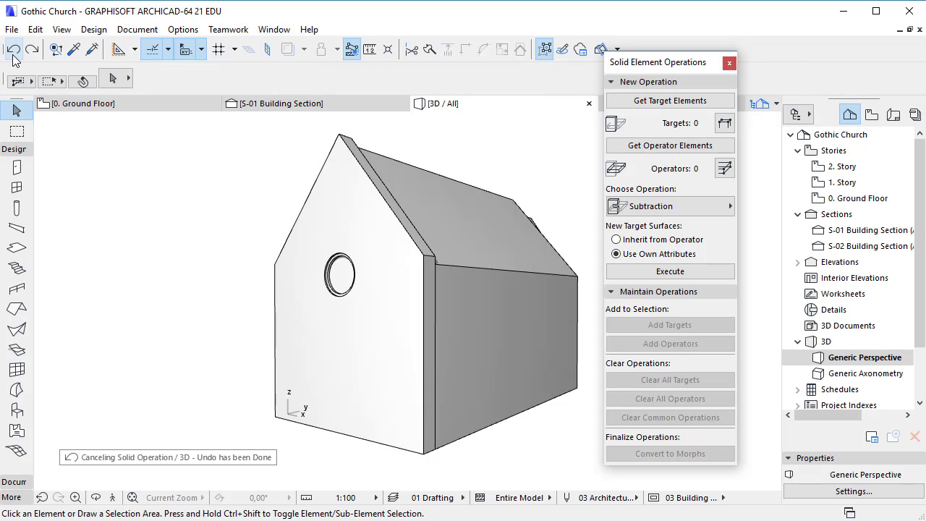
- Cancel all of the façade's solid element operations at once, undo the cancellation, and clear the selection
click(387, 447)
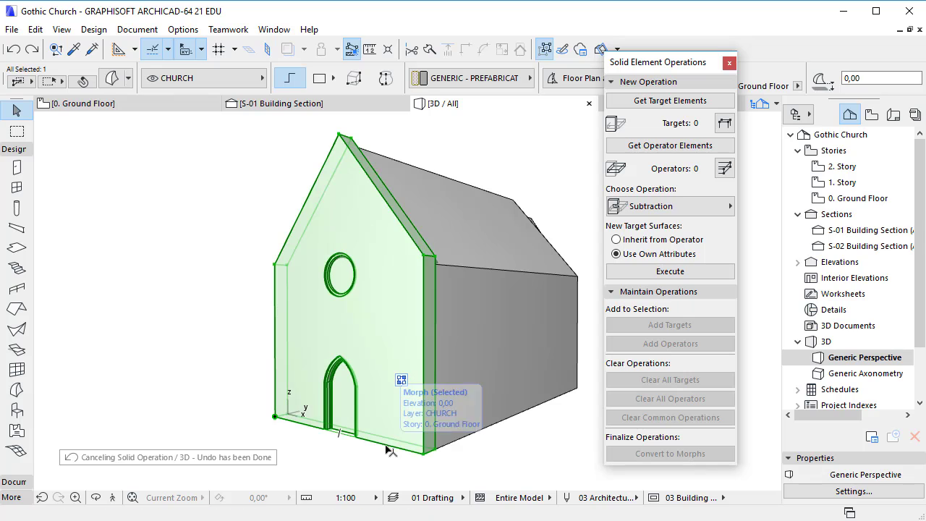
mouse_move(402, 380)
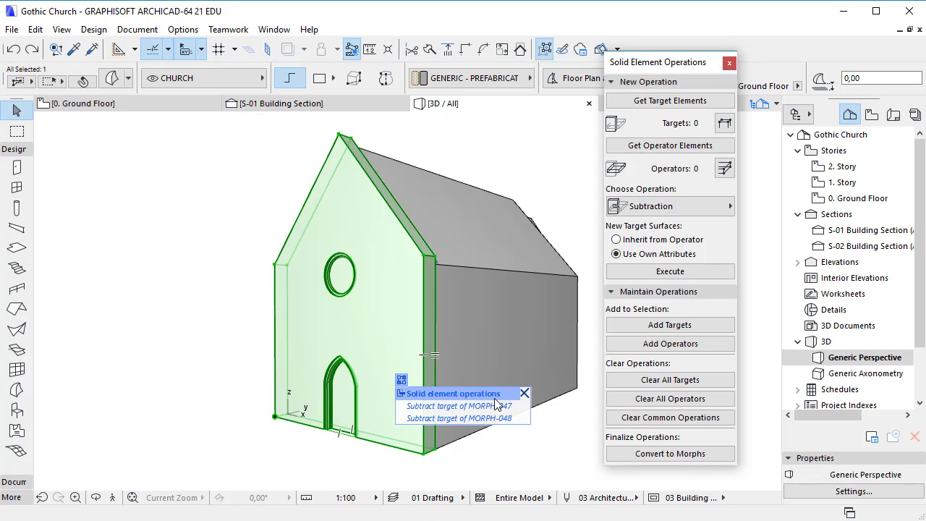
click(525, 394)
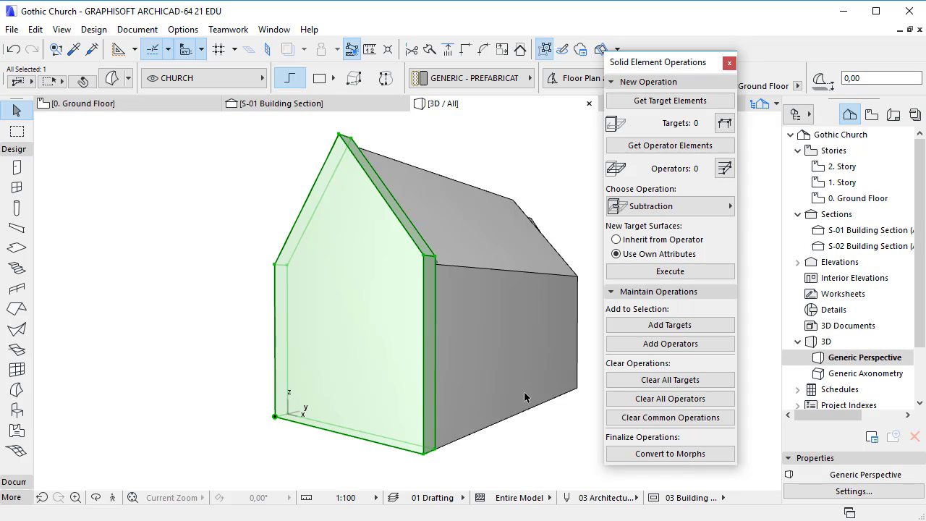
key(ctrl+z)
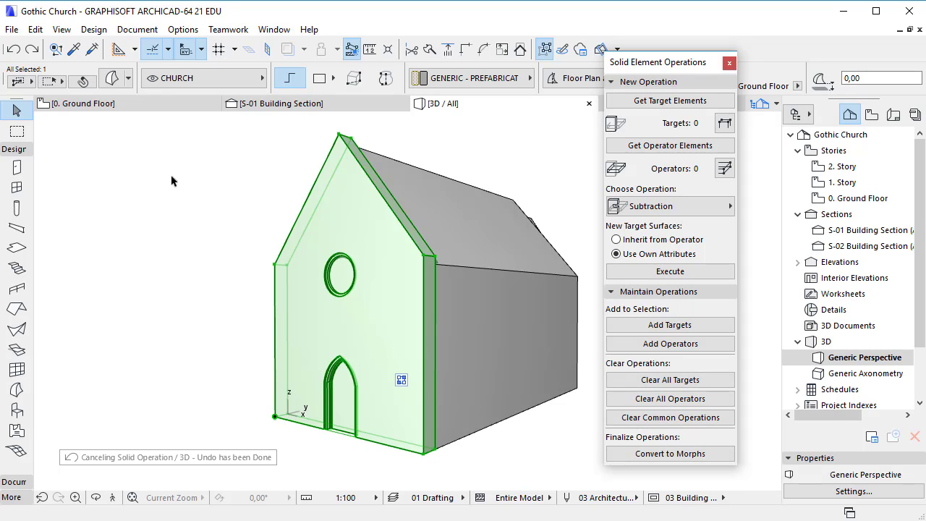
click(172, 180)
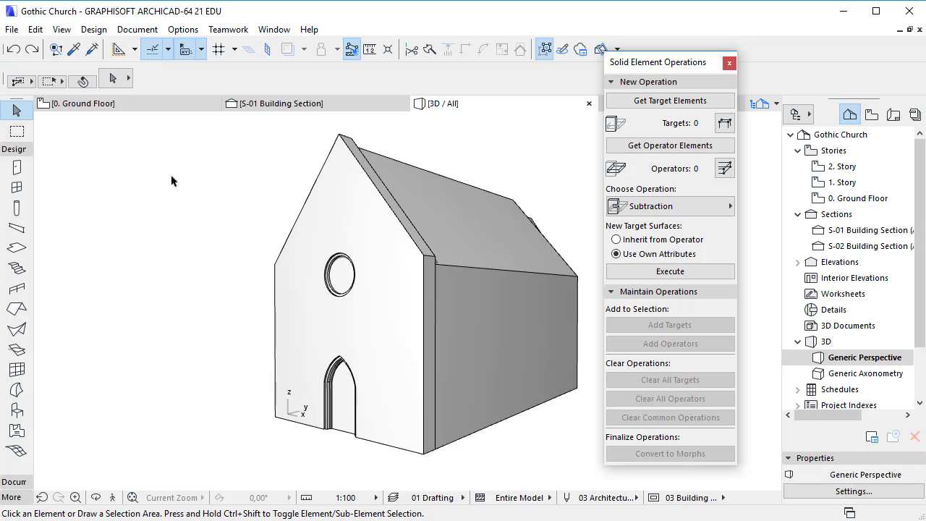
- Delete the pointed door morph on the Hidden layer, undo the deletion, and clear the selection
click(343, 362)
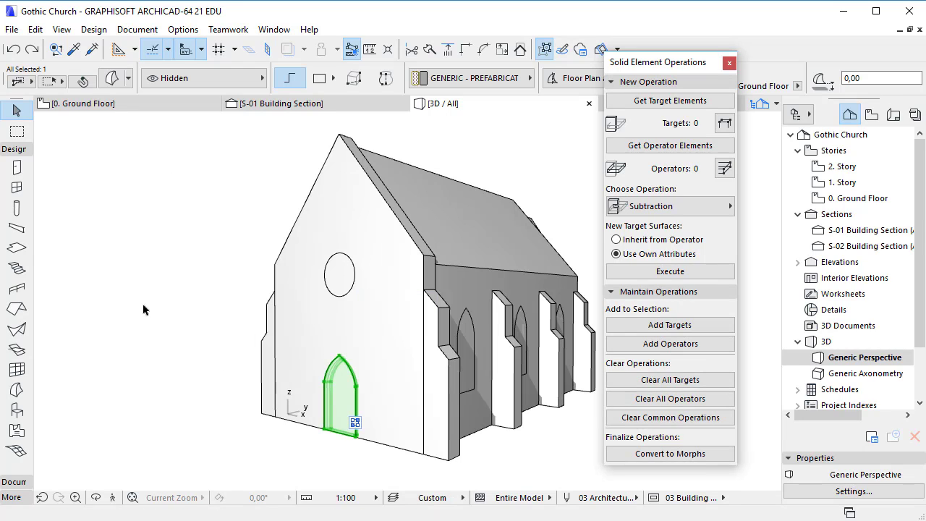
click(143, 309)
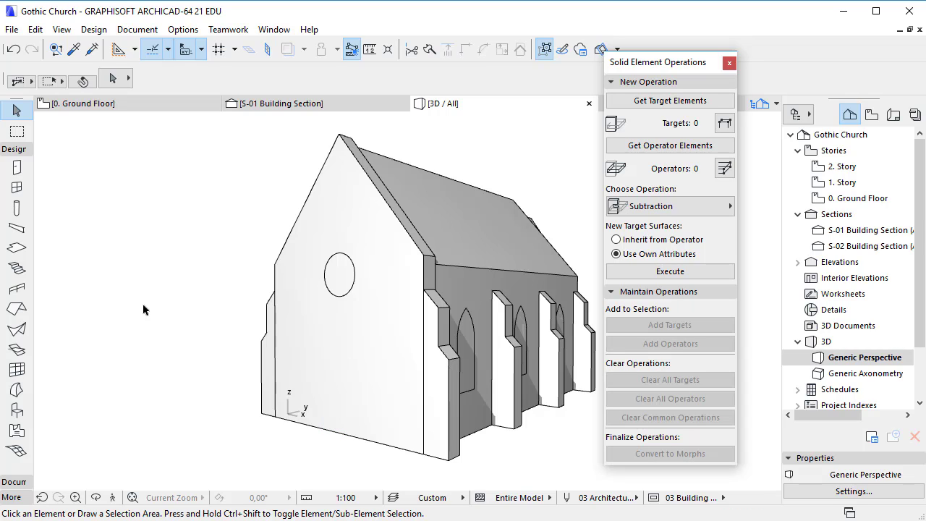
key(ctrl+z)
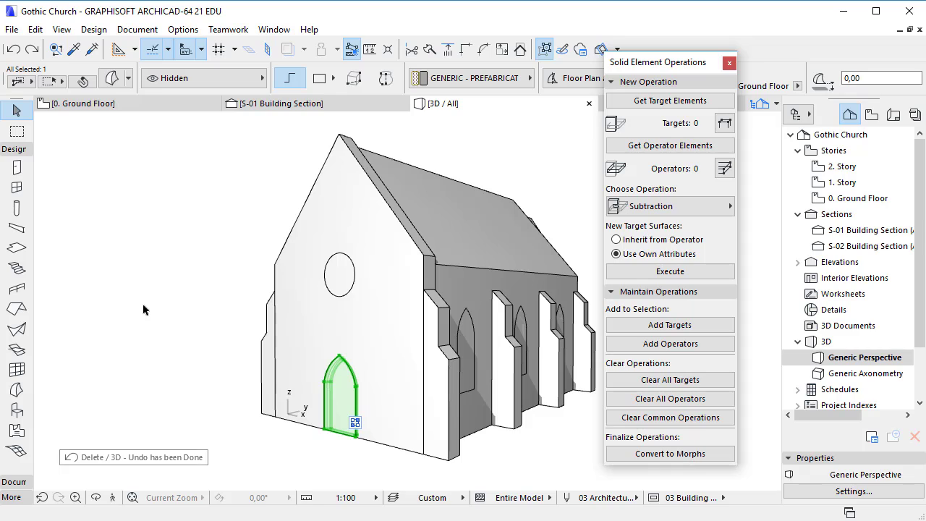
click(143, 309)
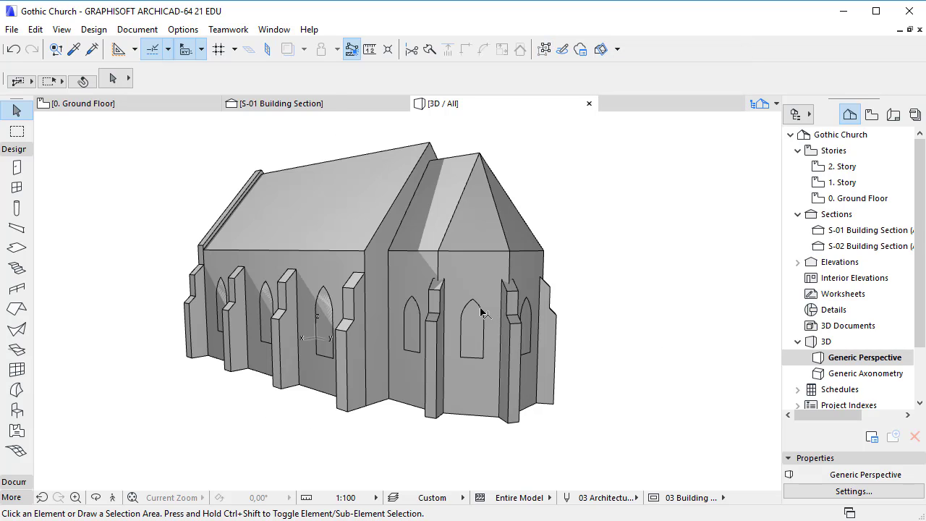
- Load all the pointed window morphs of the nave and apse as operators for a solid element operation
click(483, 313)
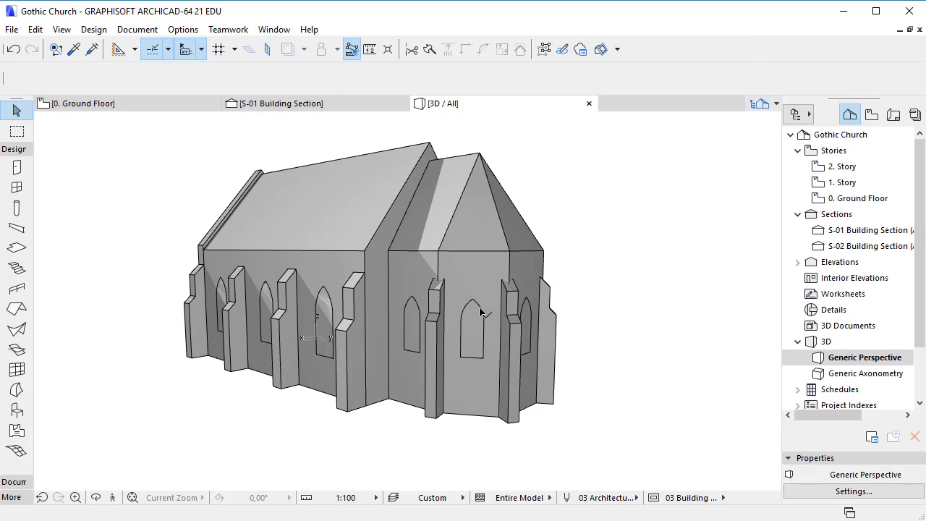
shift+click(325, 288)
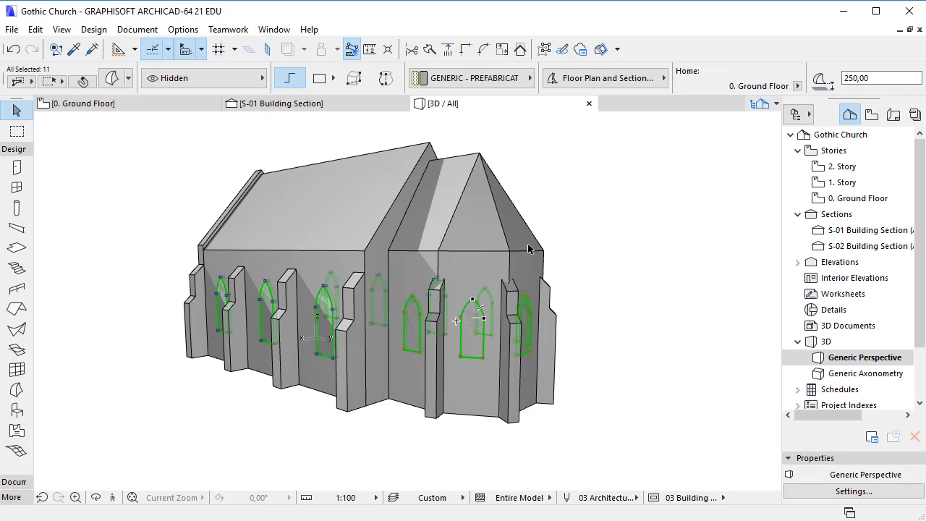
right_click(554, 128)
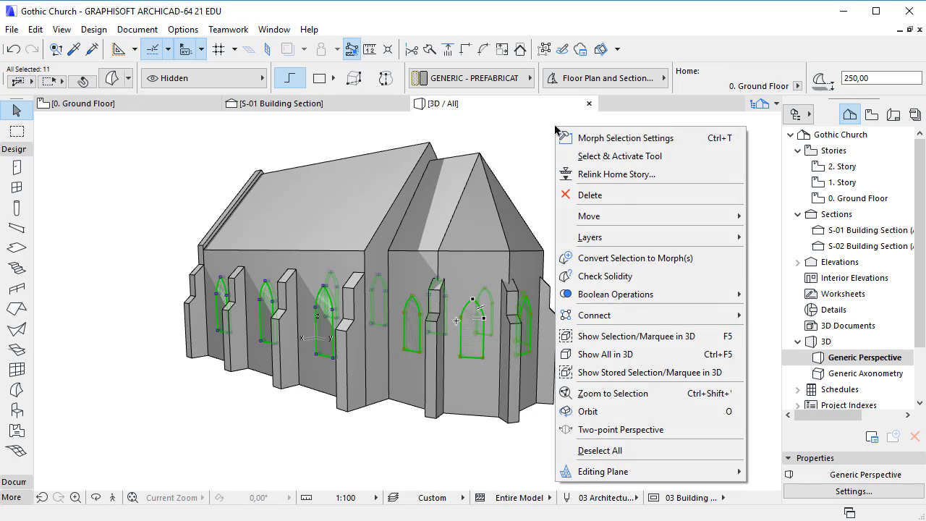
mouse_move(649, 317)
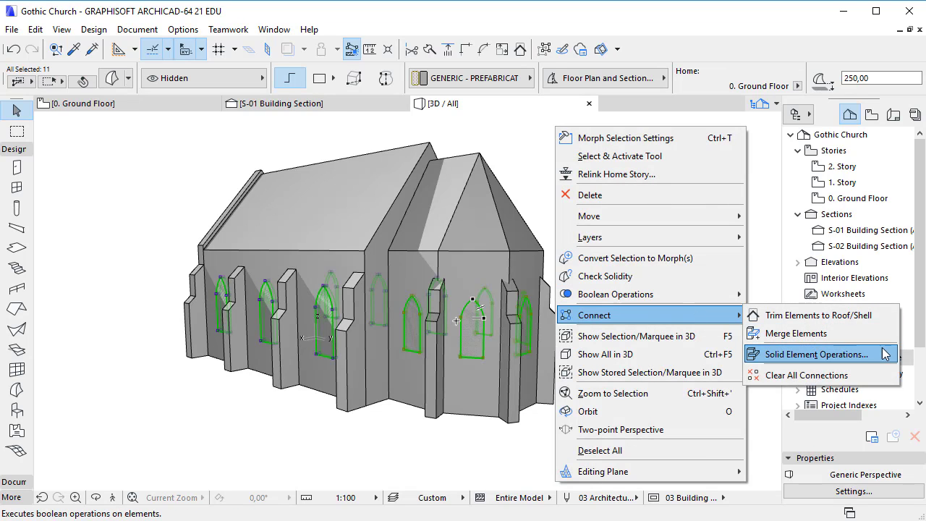
click(816, 354)
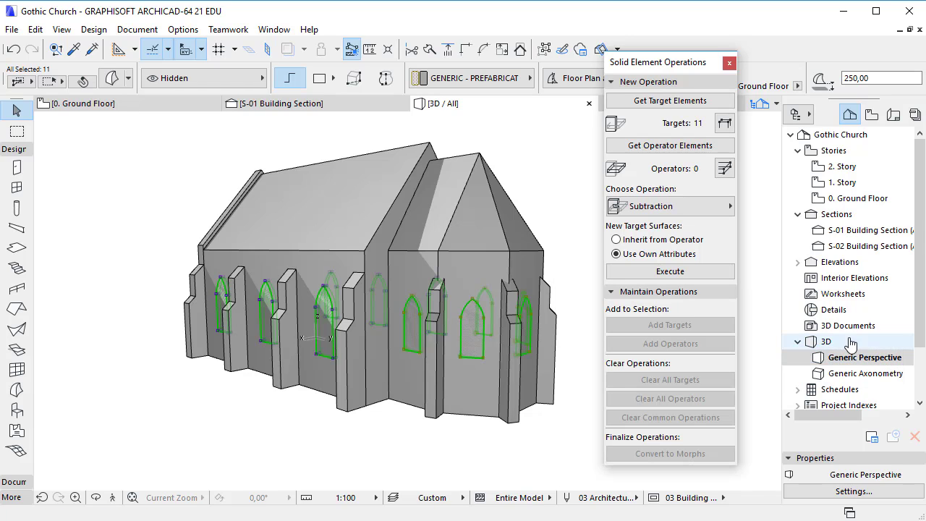
click(696, 146)
- Set the nave and the two apse bodies as targets, subtract the window operators using own attributes, and clear the selection
click(317, 392)
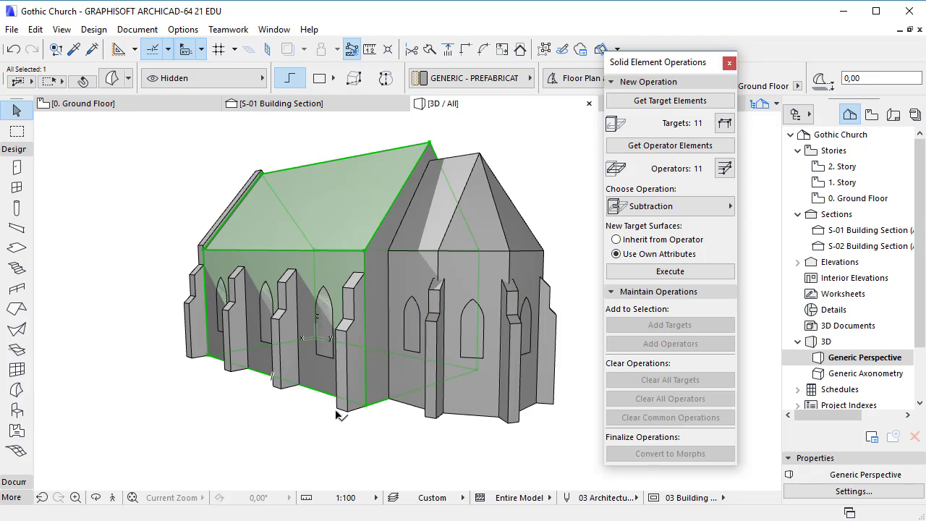
shift+click(412, 405)
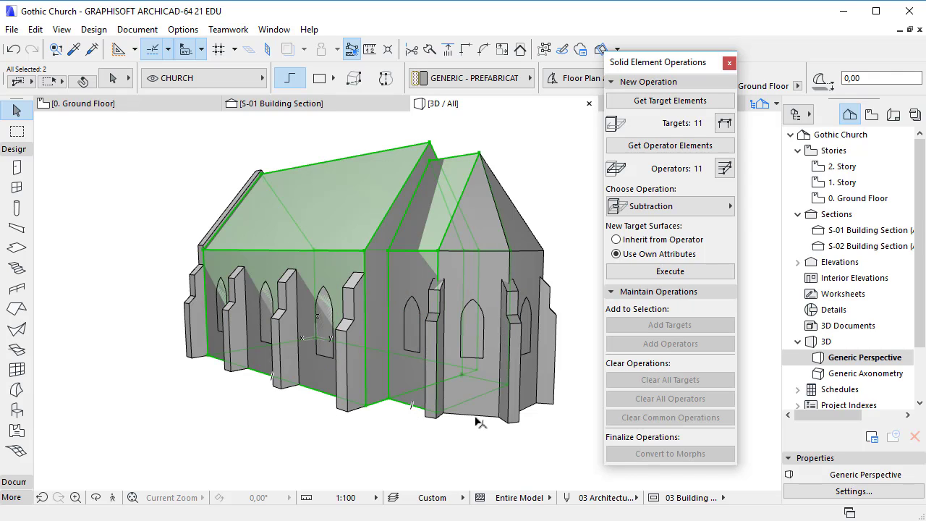
shift+click(474, 416)
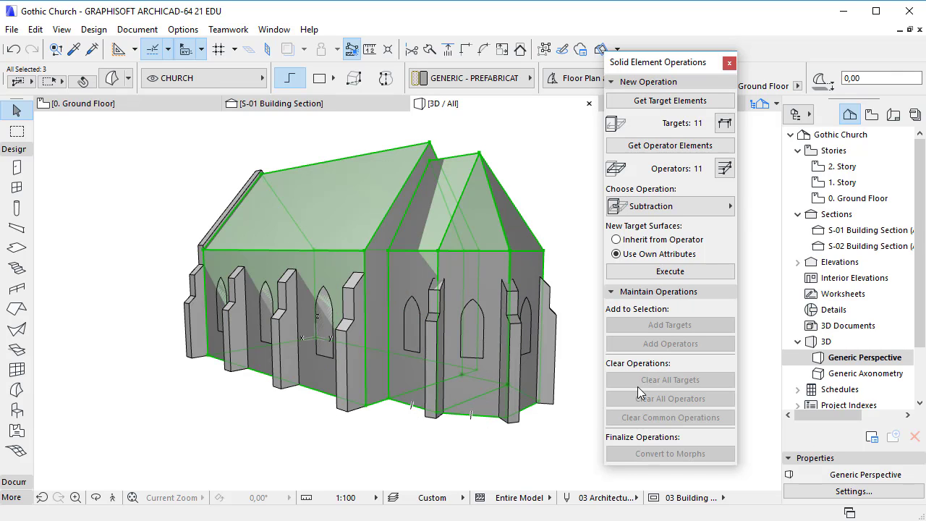
click(713, 102)
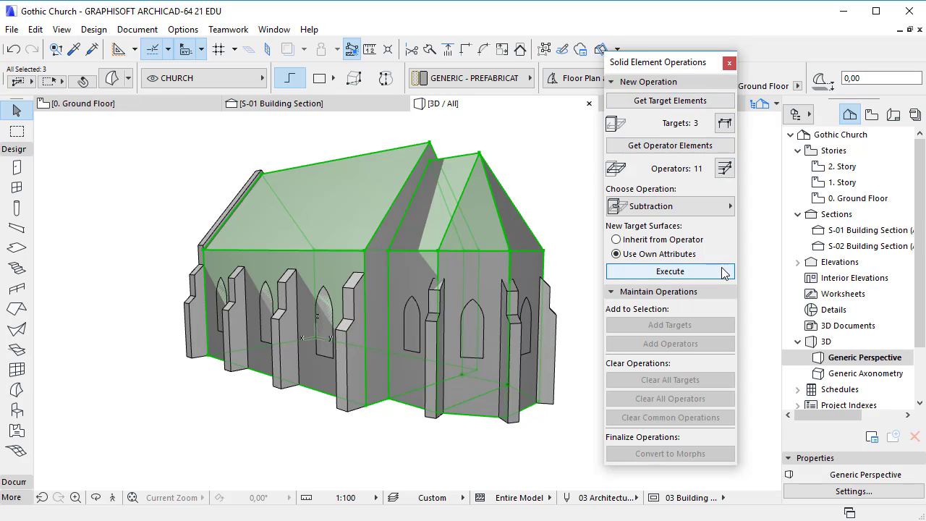
click(724, 272)
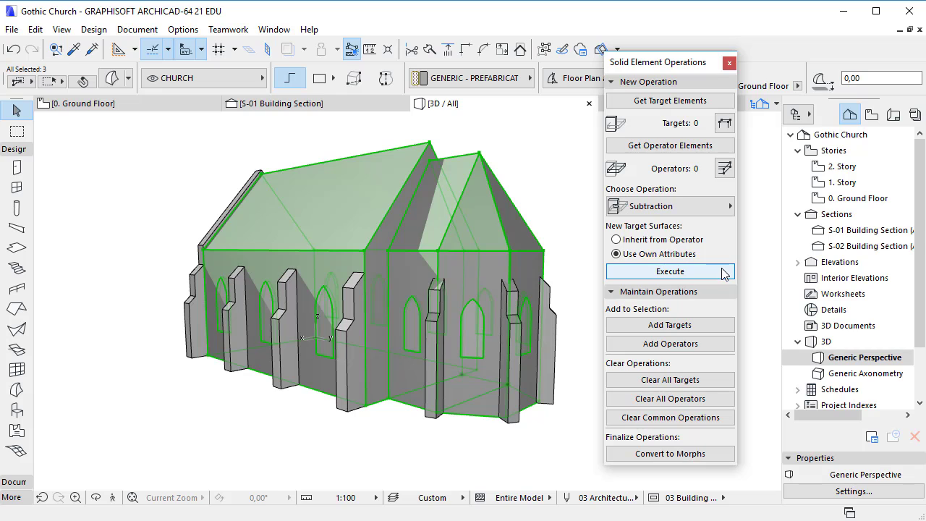
click(729, 62)
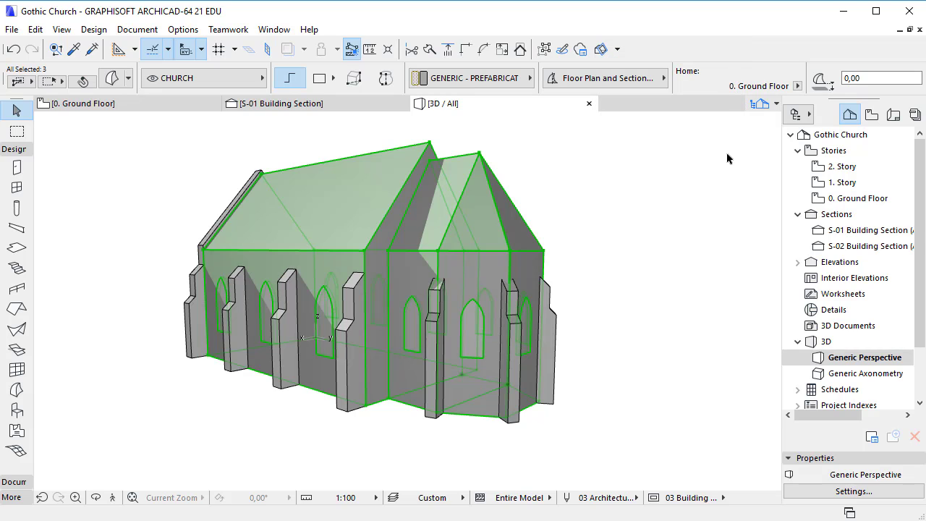
click(728, 157)
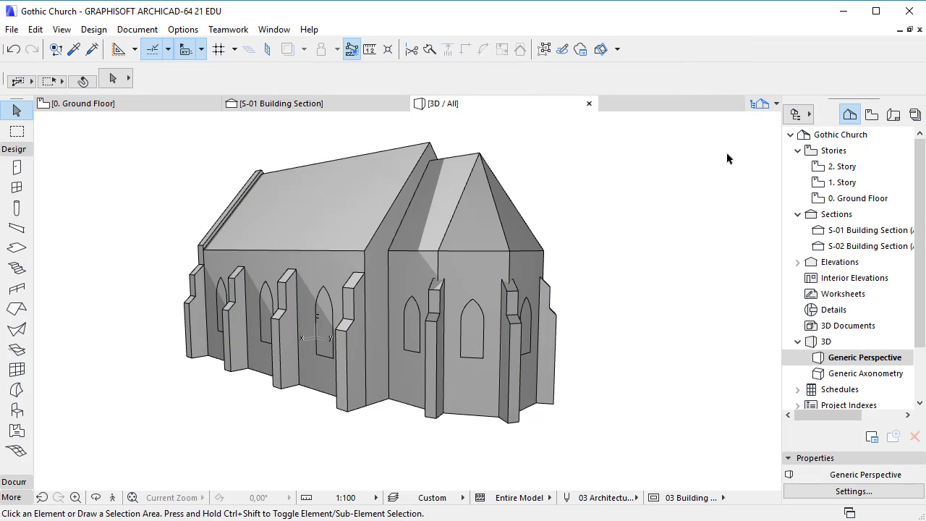
- Hide the Hidden layer to check the window openings, and show the layer again
key(ctrl+l)
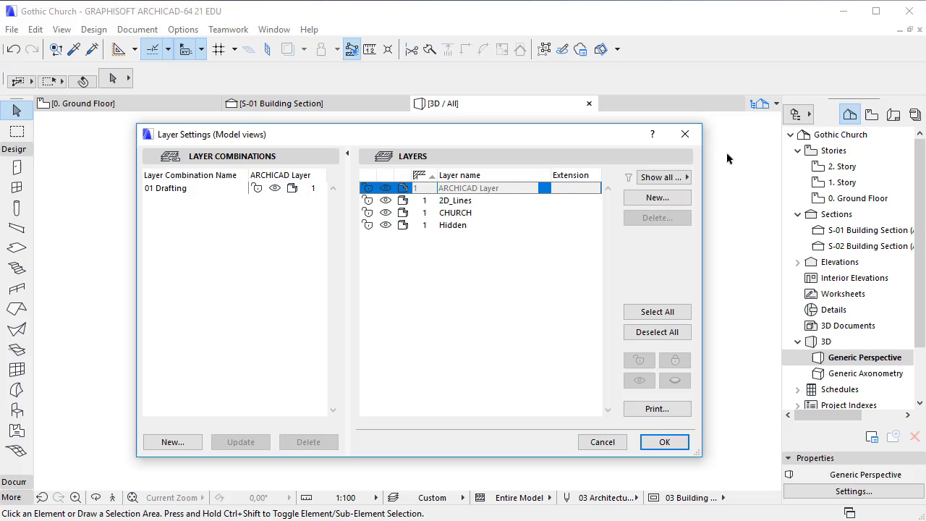
click(386, 225)
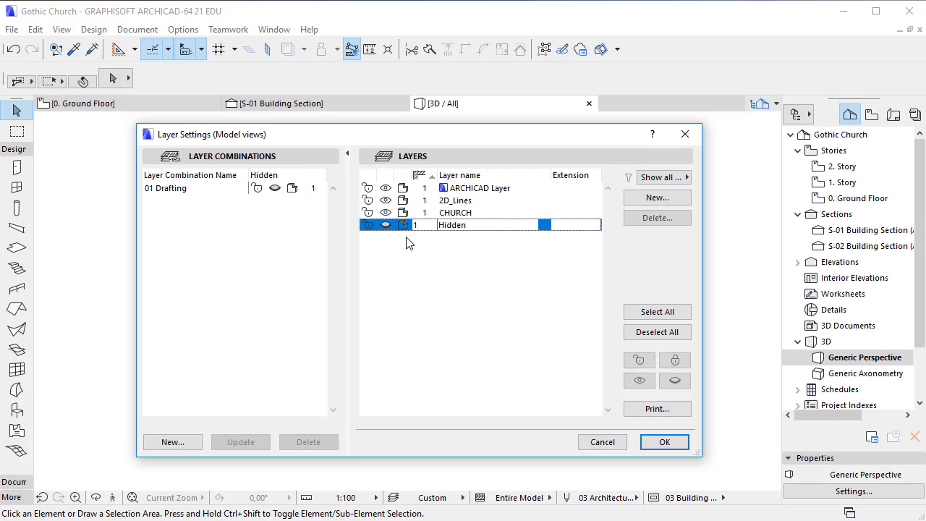
click(664, 443)
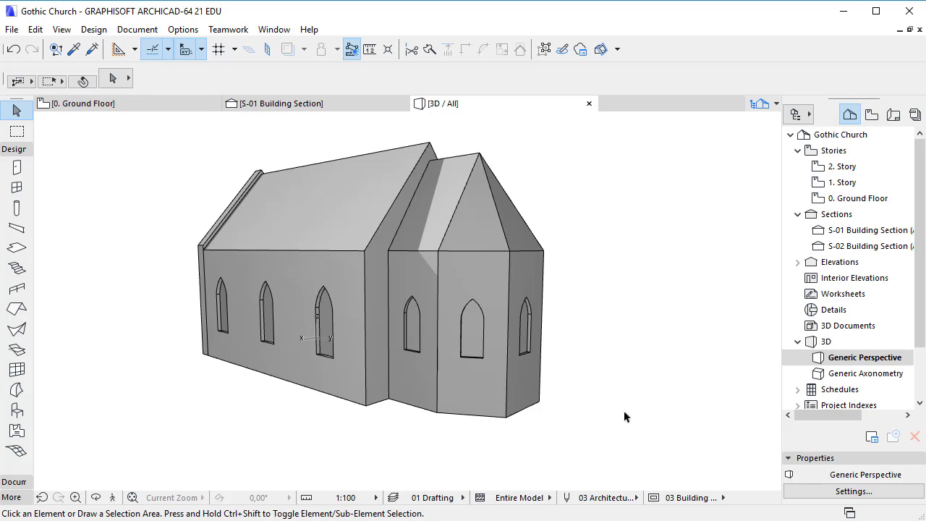
key(ctrl+l)
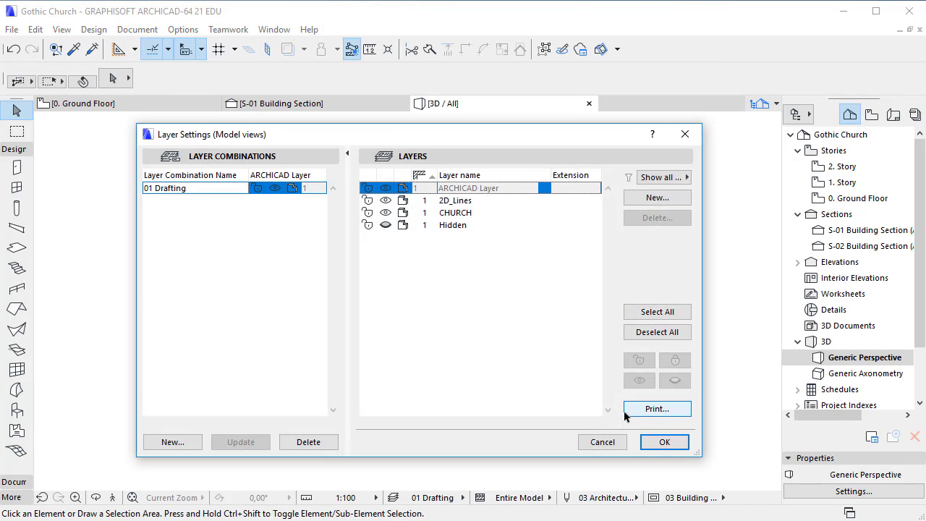
click(393, 225)
click(663, 442)
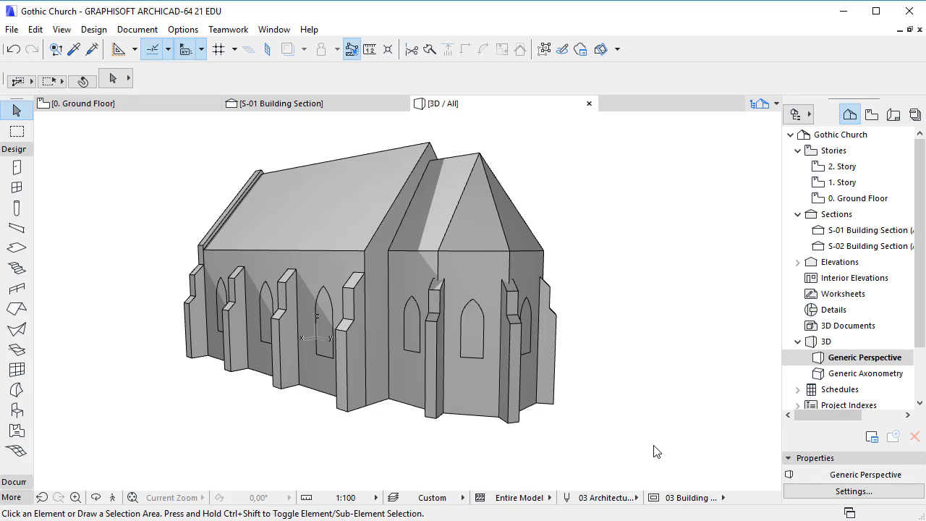
- Move all the buttress morphs of the nave and apse from the Hidden layer to the CHURCH layer
drag(555, 409, 423, 411)
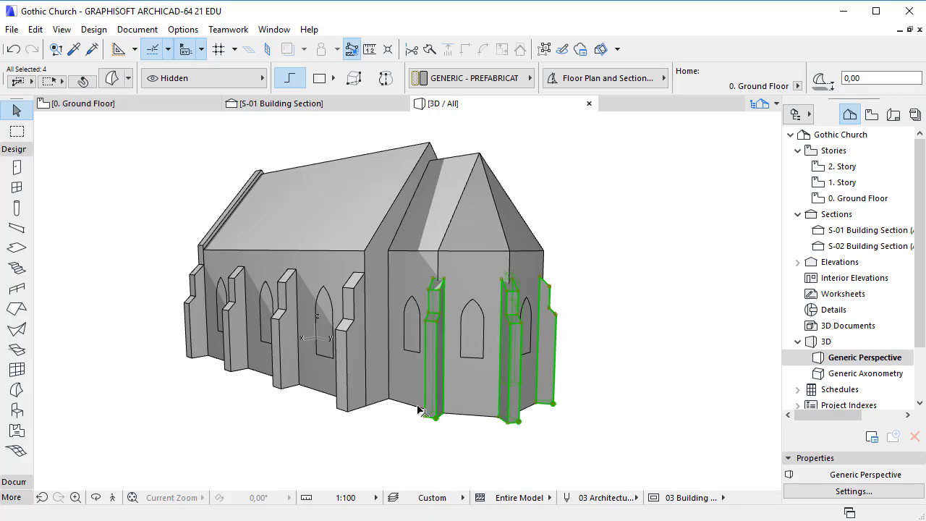
click(353, 409)
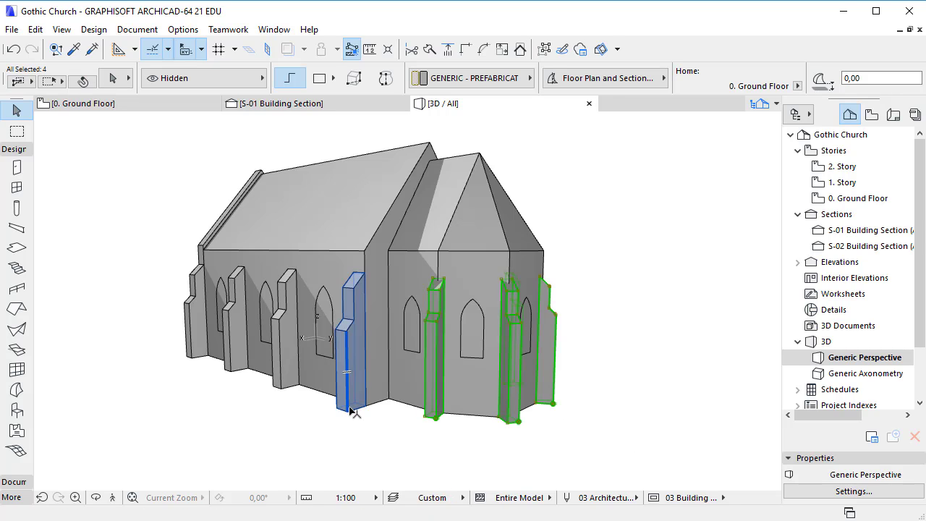
shift+click(354, 397)
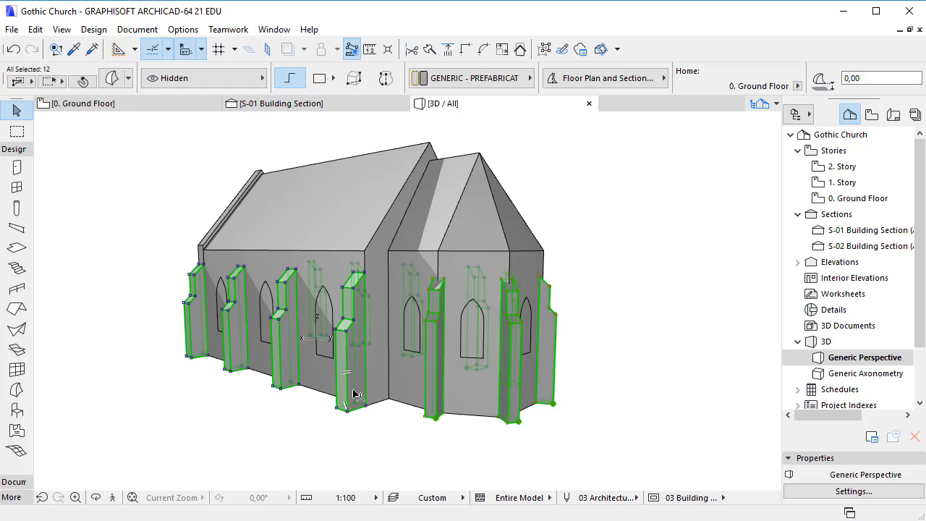
click(225, 77)
click(355, 97)
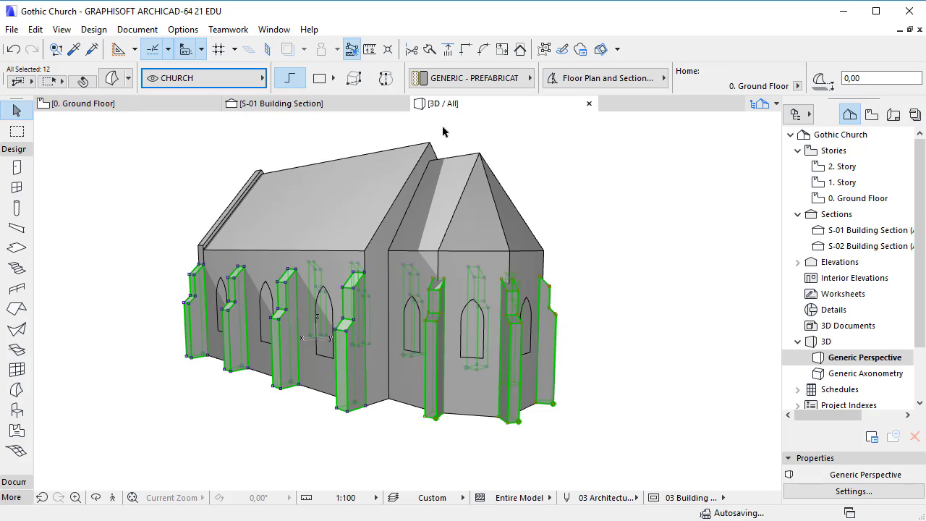
click(581, 261)
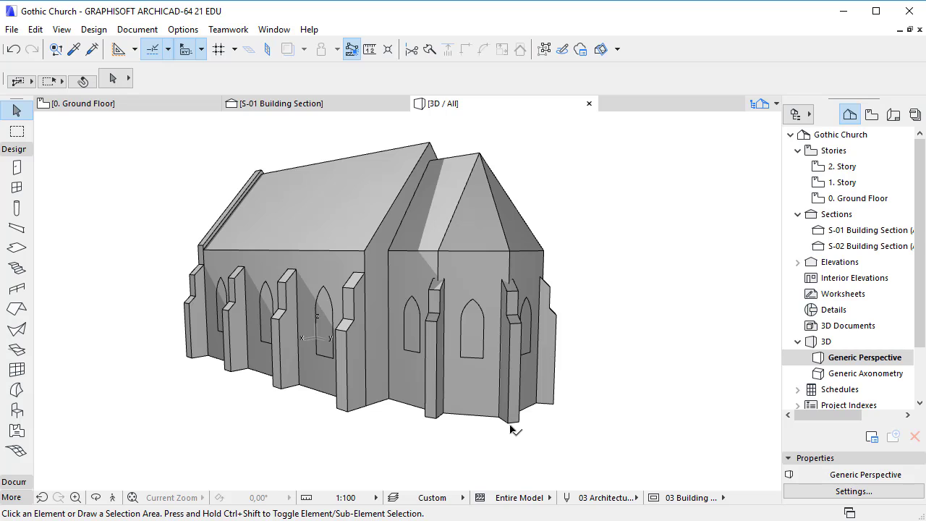
- Subtract the two apse bodies from the four apse buttresses with a solid element operation, keeping the buttresses' own attributes
click(552, 403)
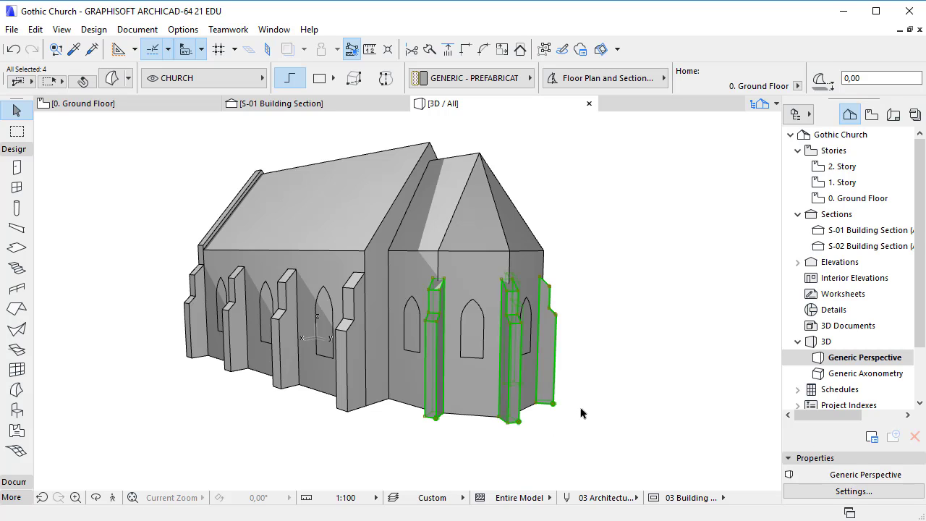
right_click(542, 134)
mouse_move(665, 317)
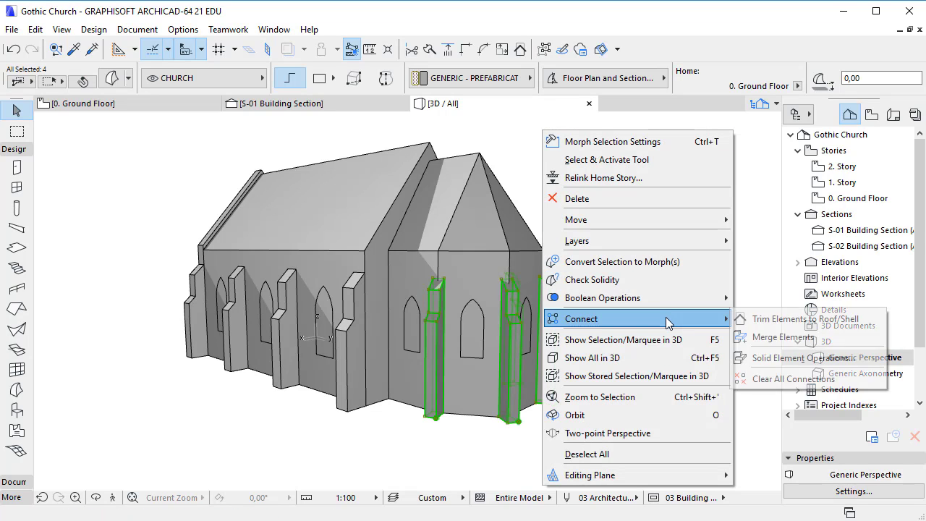
click(803, 356)
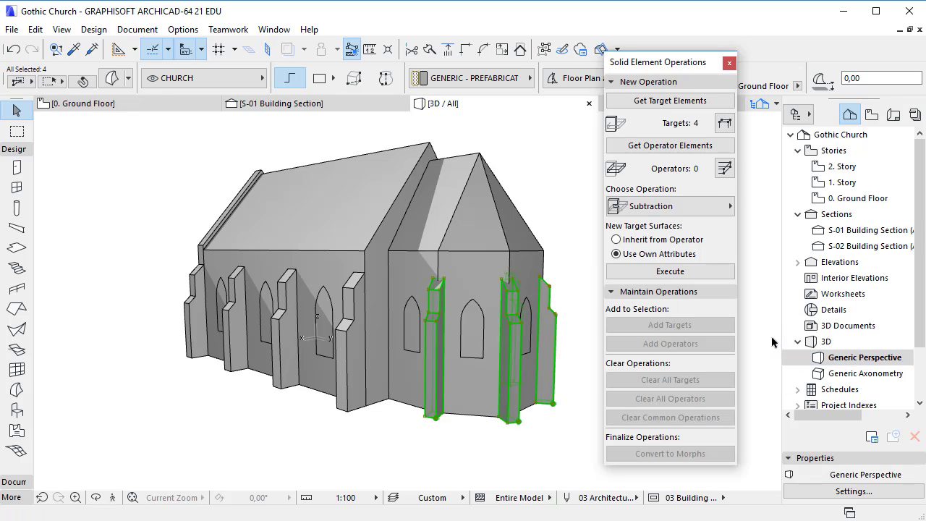
click(450, 418)
shift+click(407, 405)
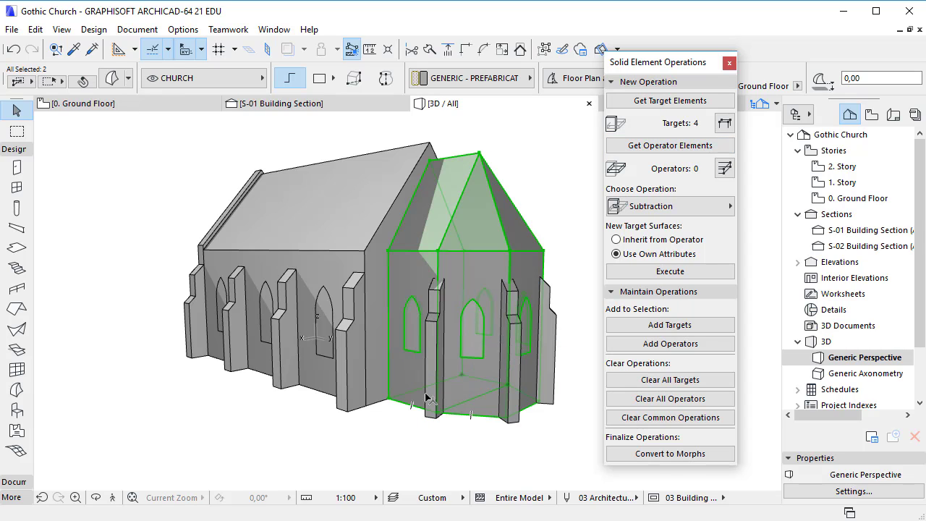
click(693, 149)
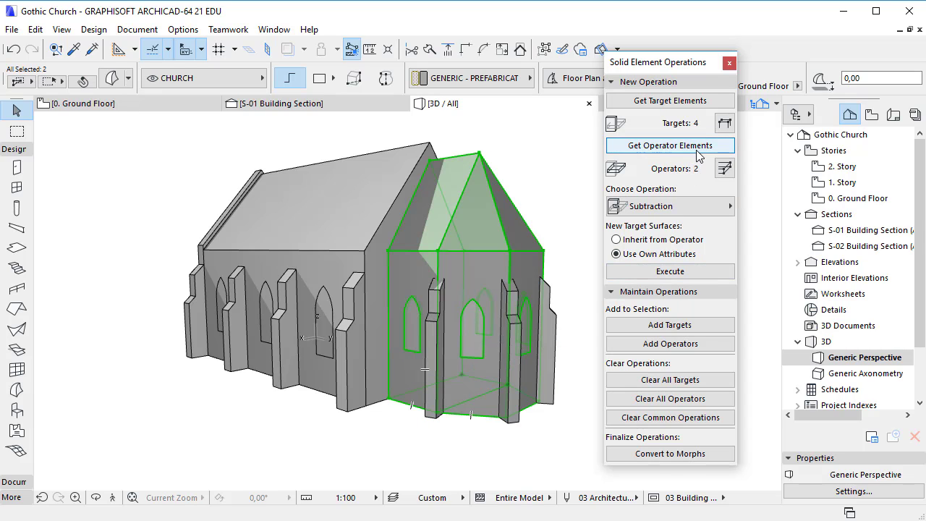
click(712, 272)
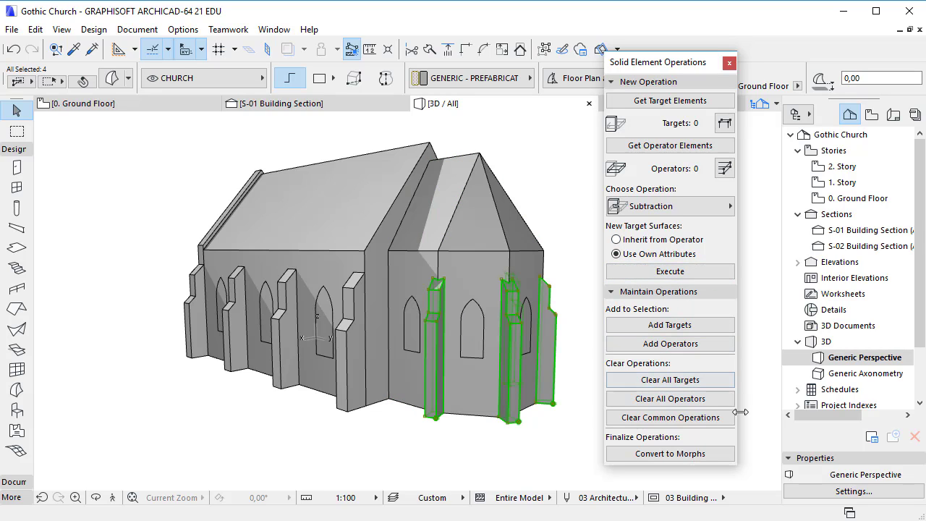
- Finalize the trimmed apse buttresses by converting them to morphs, and close the solid element operations
click(728, 456)
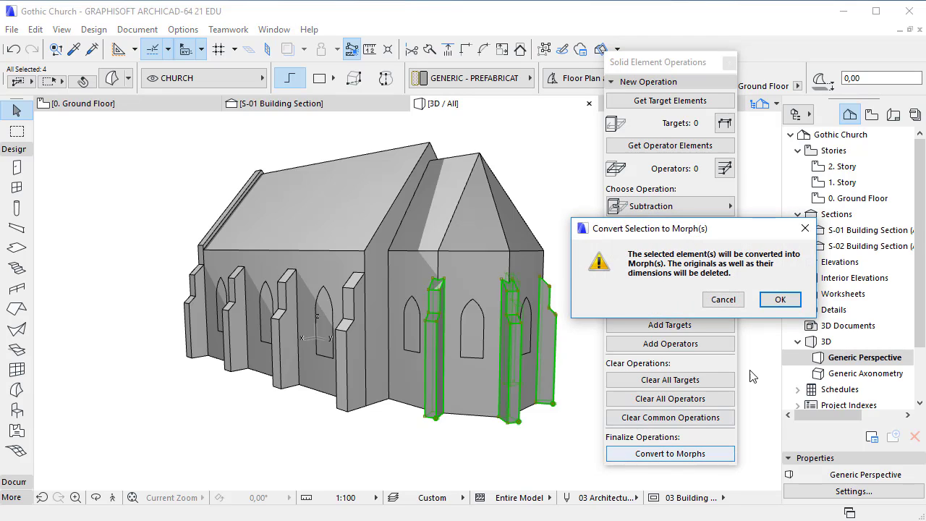
click(788, 301)
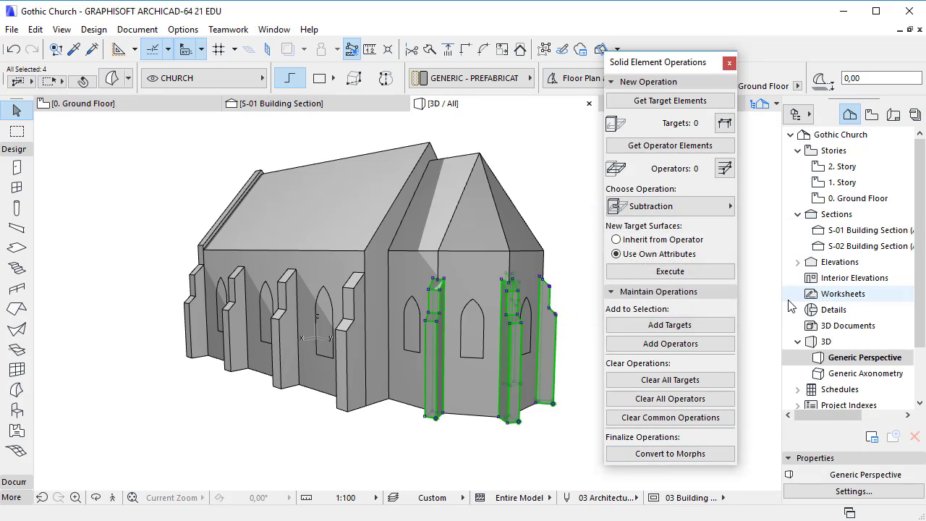
click(767, 340)
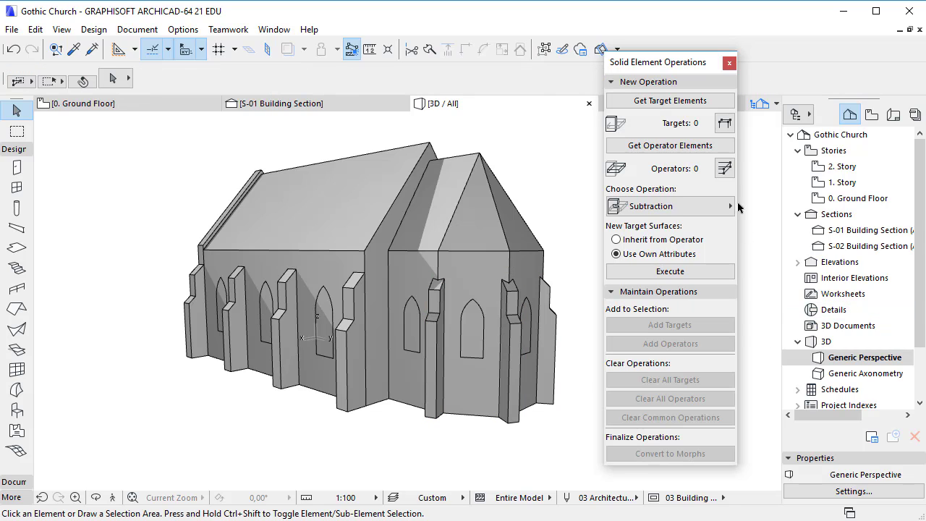
click(729, 63)
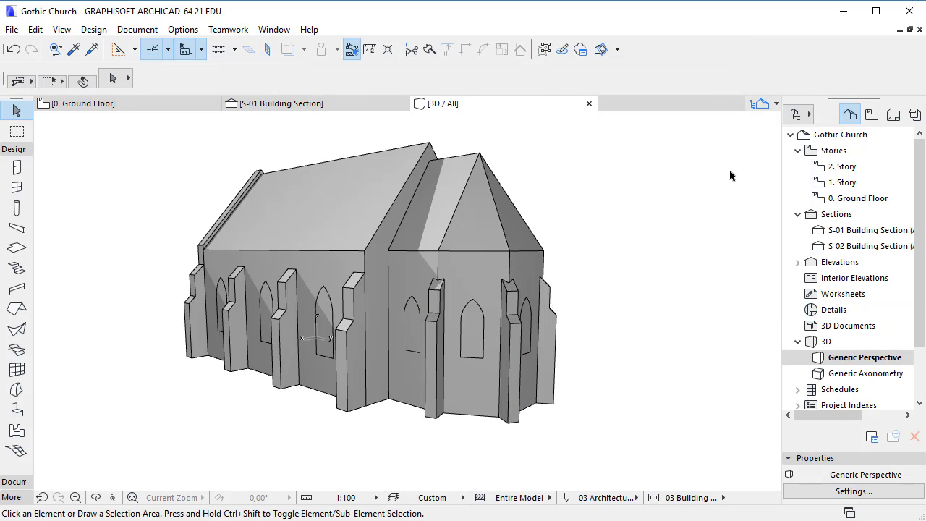
click(729, 176)
- Hide the Hidden layer in the layer settings so the window recesses are cut into the 3D model
click(739, 163)
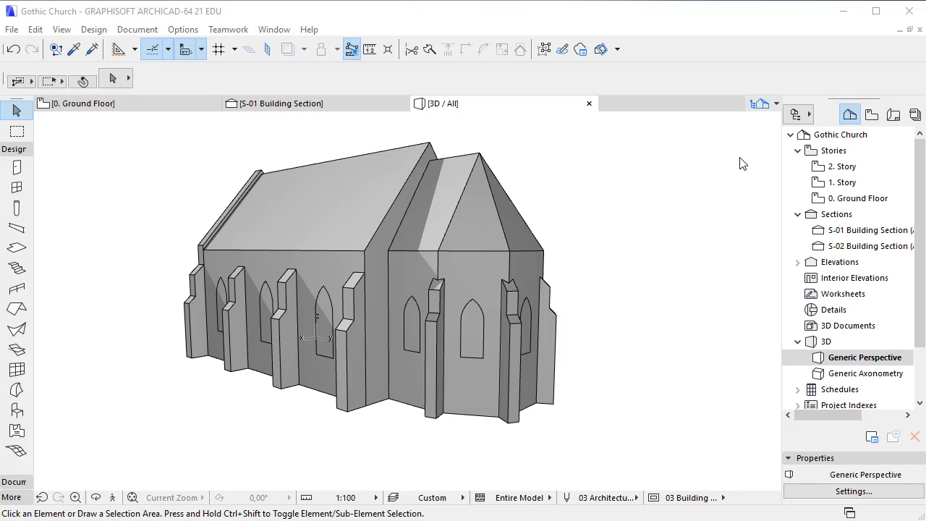
key(ctrl+l)
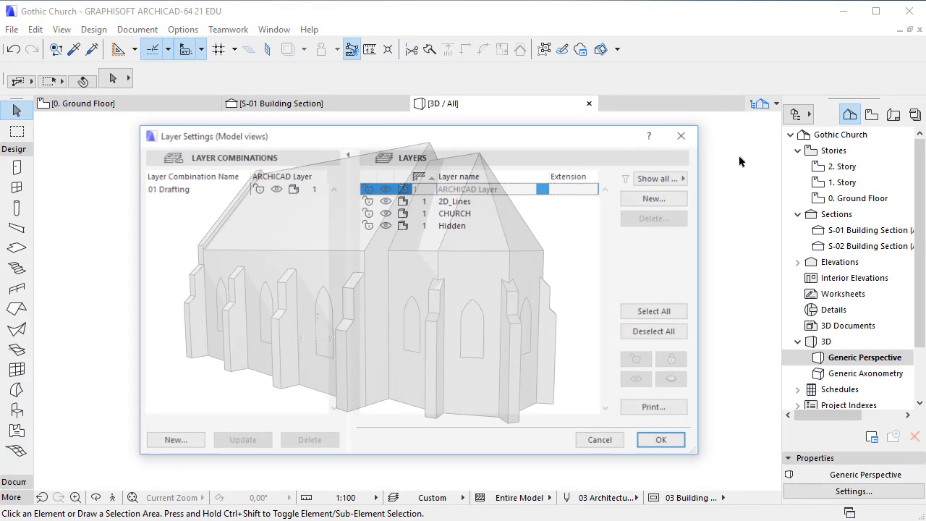
click(387, 225)
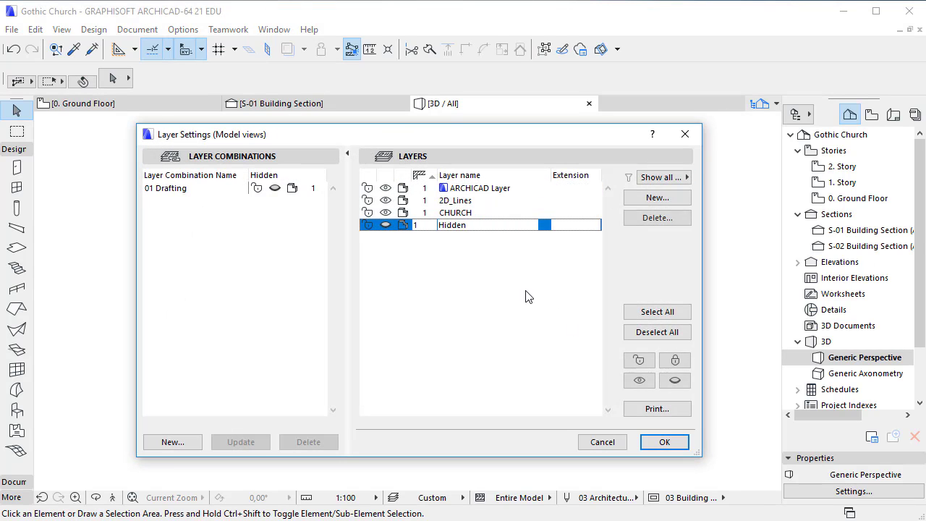
click(661, 440)
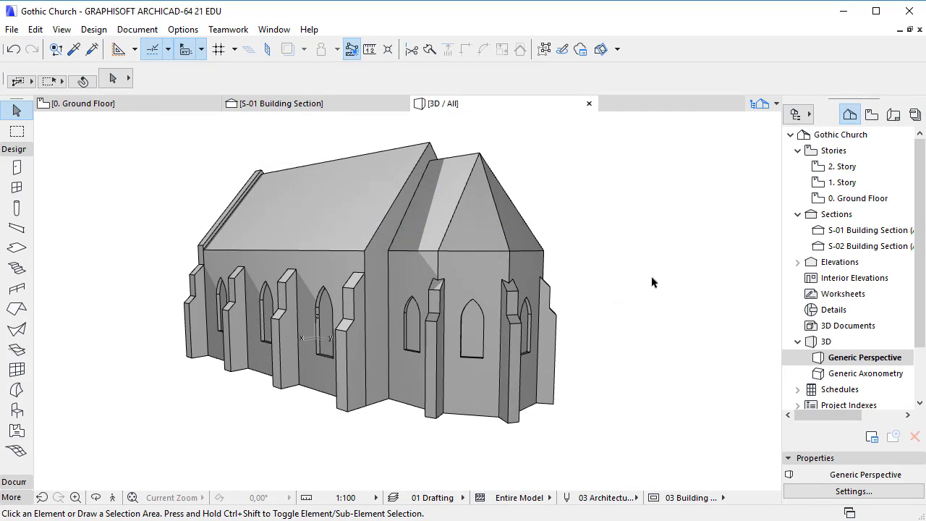
- Convert the two apse bodies, the nave body and the front gable wall to morphs to make their cut openings permanent
click(475, 417)
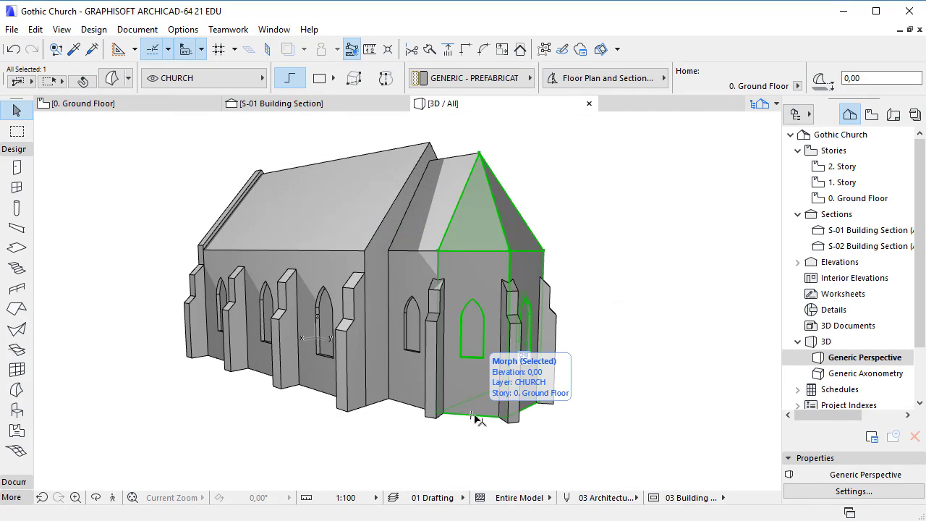
shift+click(412, 405)
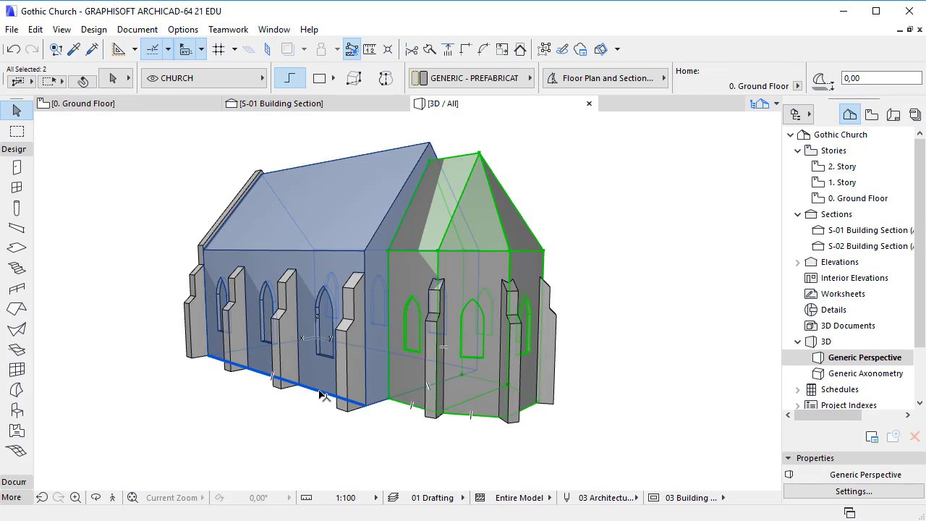
shift+click(334, 392)
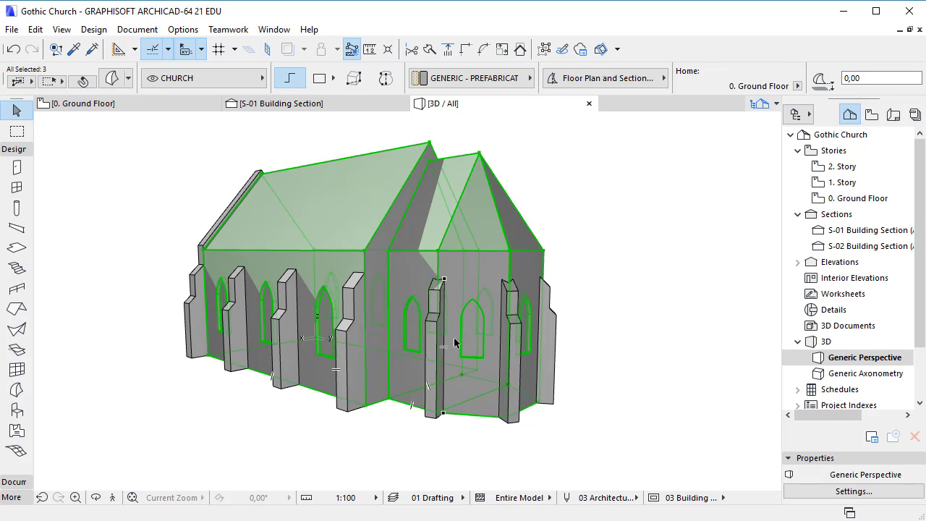
shift+click(256, 175)
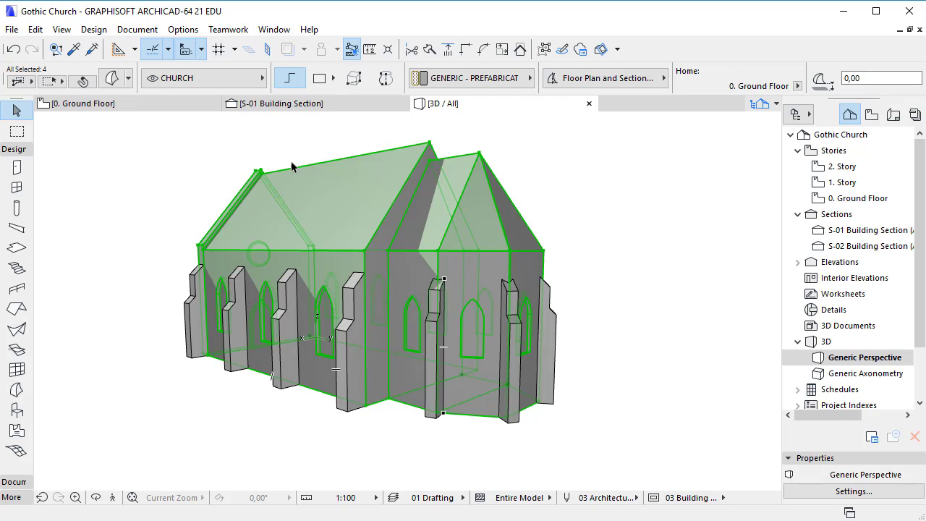
right_click(543, 140)
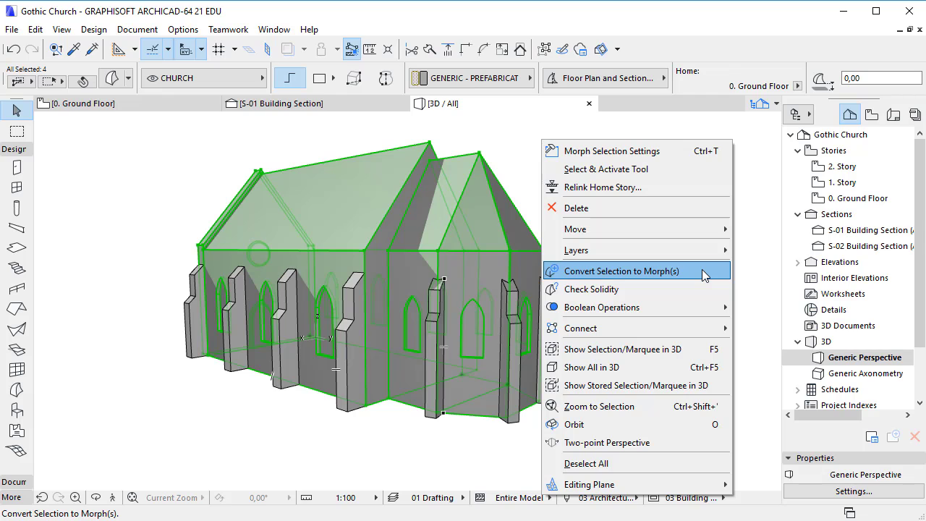
click(702, 271)
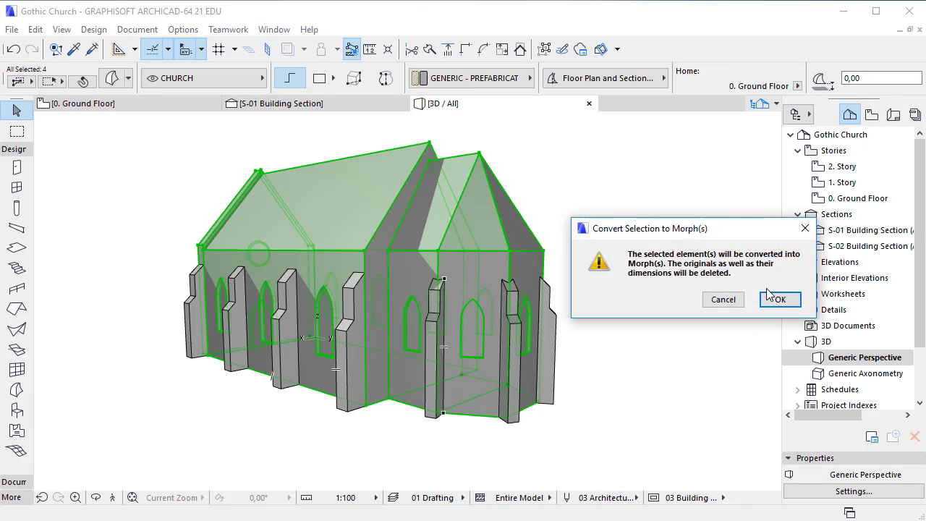
click(777, 301)
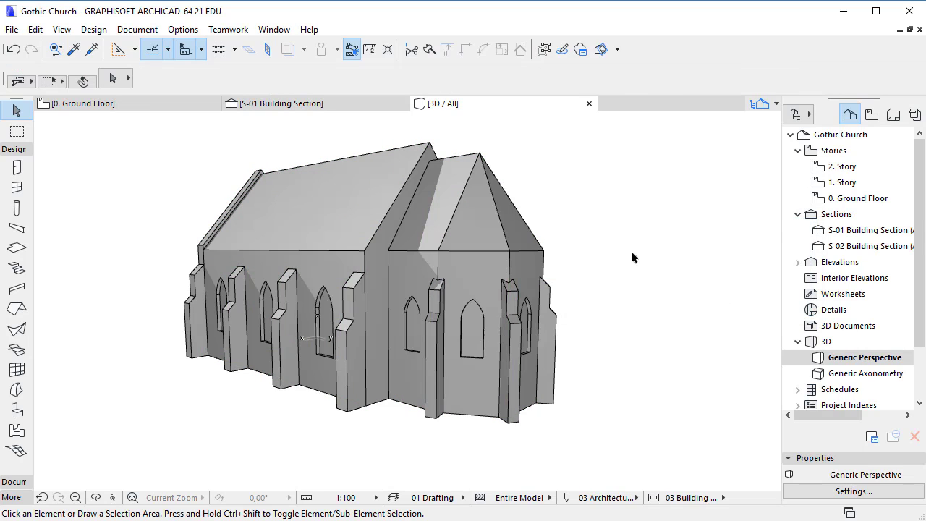
- Suspend groups, try selecting only the window recess face on the polygonal apse morph, and clear the selection
click(545, 48)
click(480, 416)
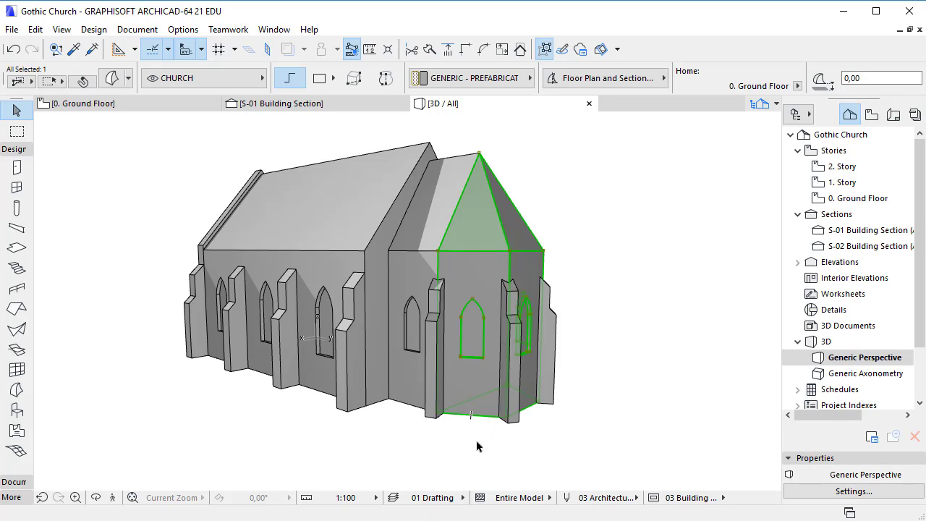
click(477, 442)
click(475, 332)
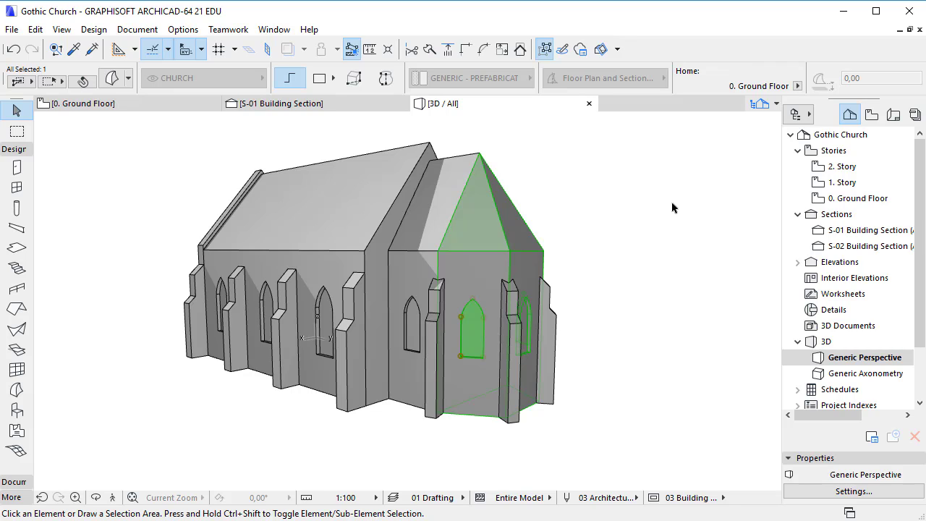
key(Escape)
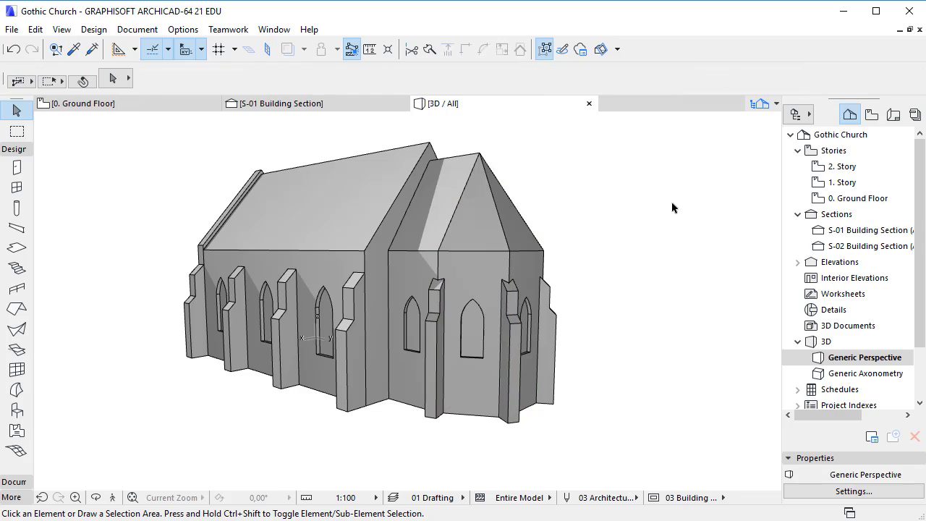